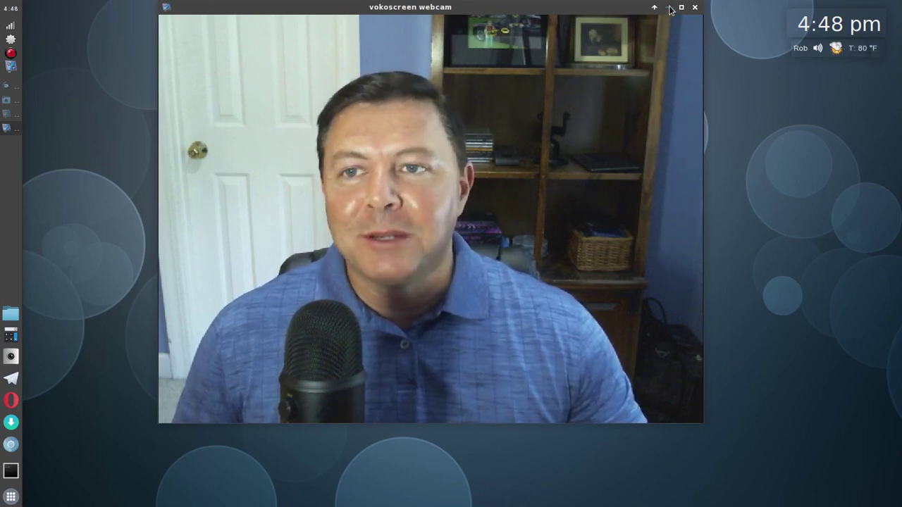
# Minimize the webcam window and look through the session, application and desktop menus.
pyautogui.click(669, 9)
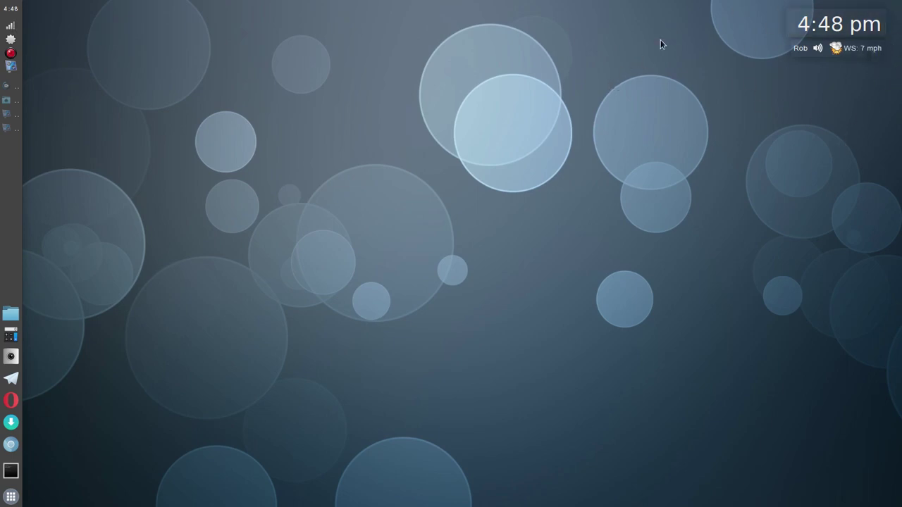
pyautogui.click(799, 50)
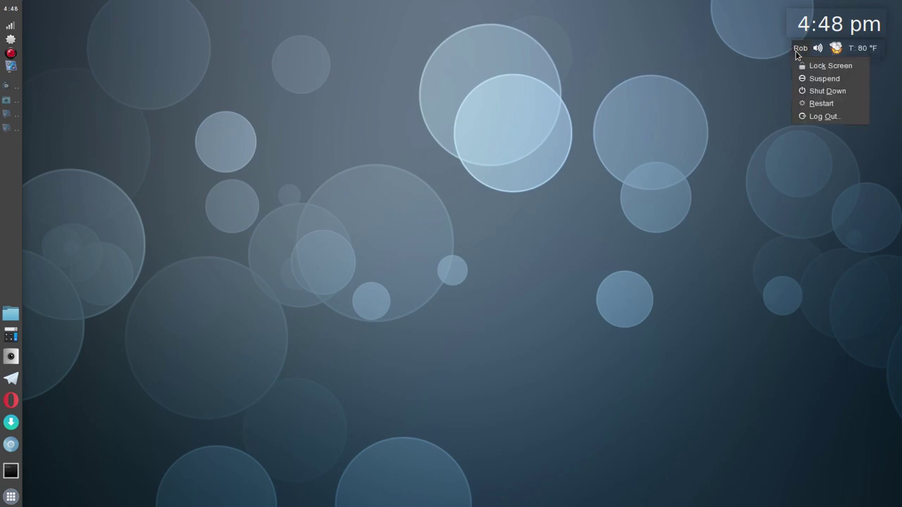
pyautogui.click(817, 50)
pyautogui.click(818, 50)
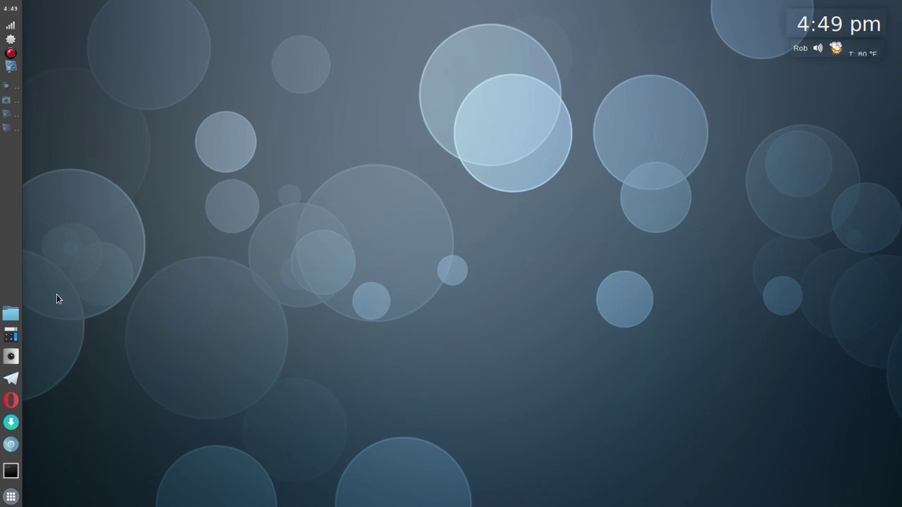
pyautogui.click(10, 499)
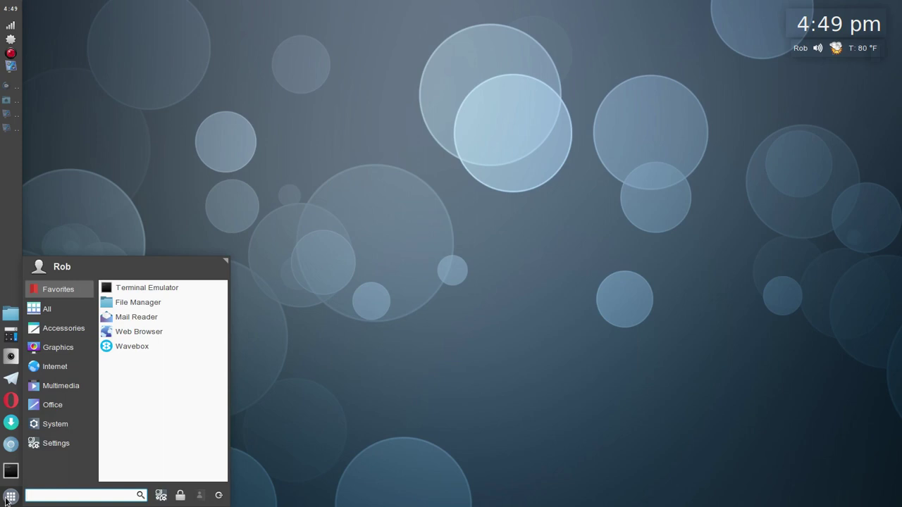
pyautogui.click(9, 499)
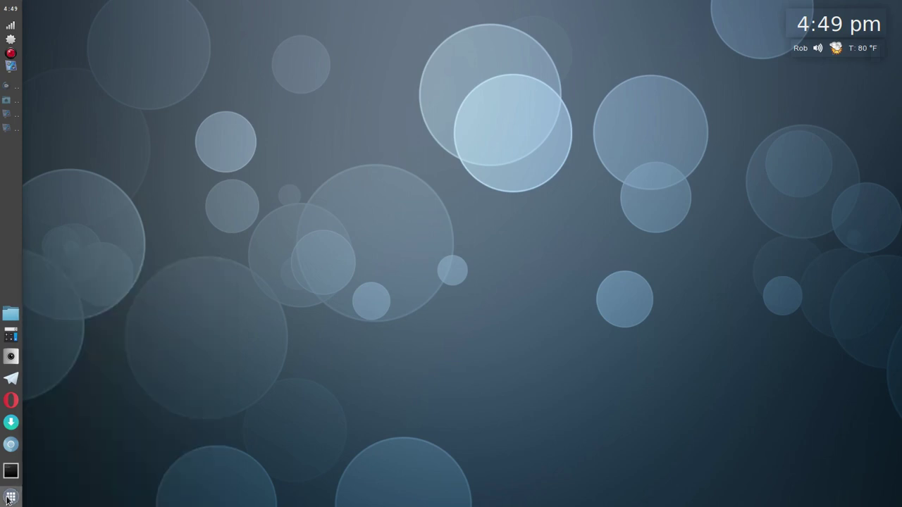
pyautogui.rightClick(382, 190)
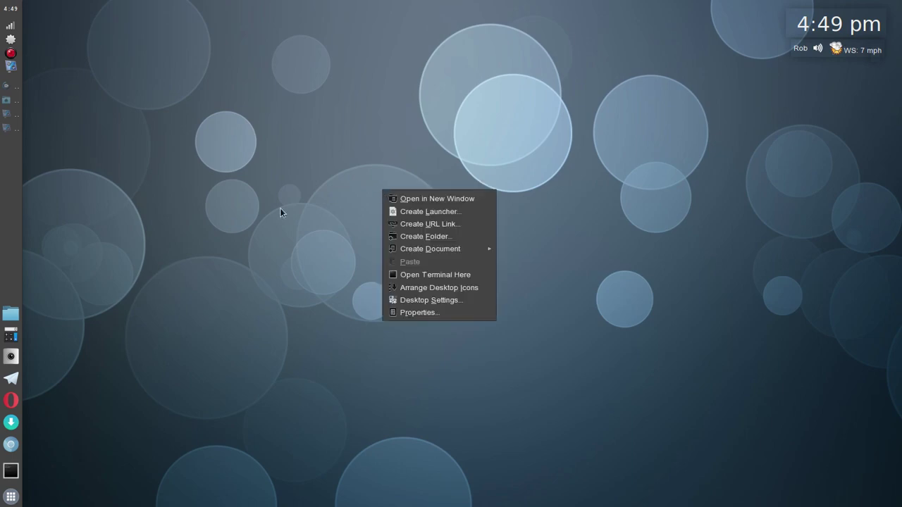
pyautogui.click(280, 208)
# Open the panel preferences and check the list of existing panels, keeping Panel 1 selected.
pyautogui.rightClick(9, 290)
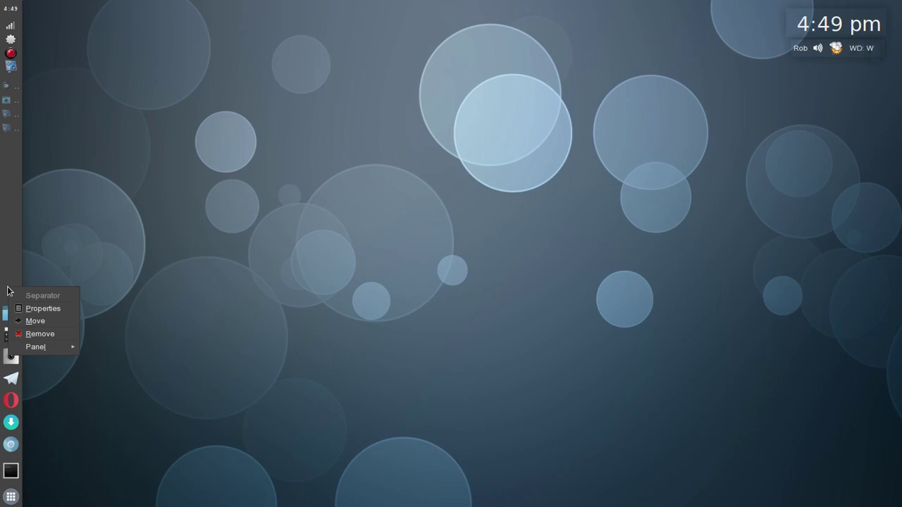
pyautogui.moveTo(59, 345)
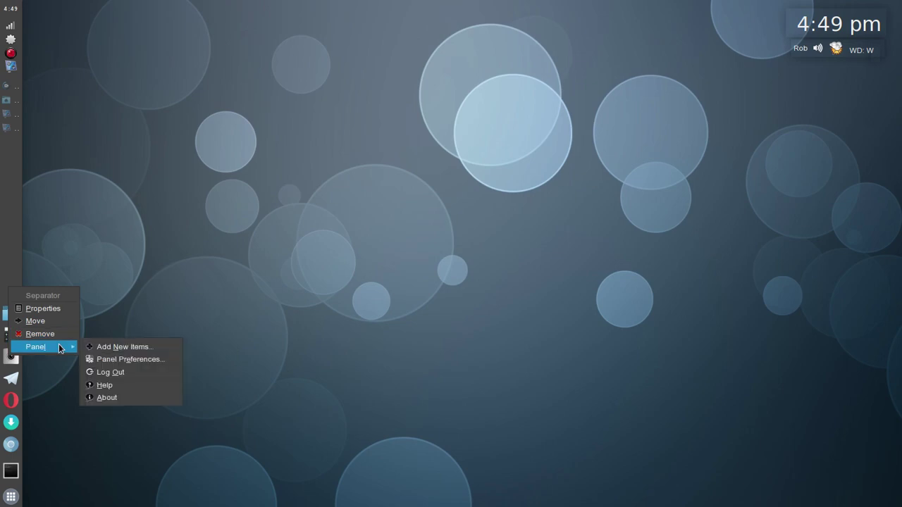
pyautogui.click(137, 357)
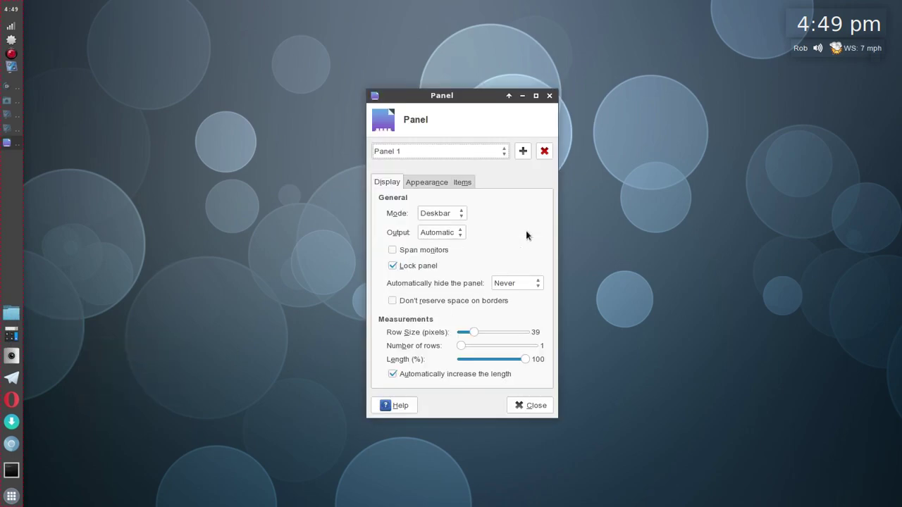
pyautogui.click(504, 151)
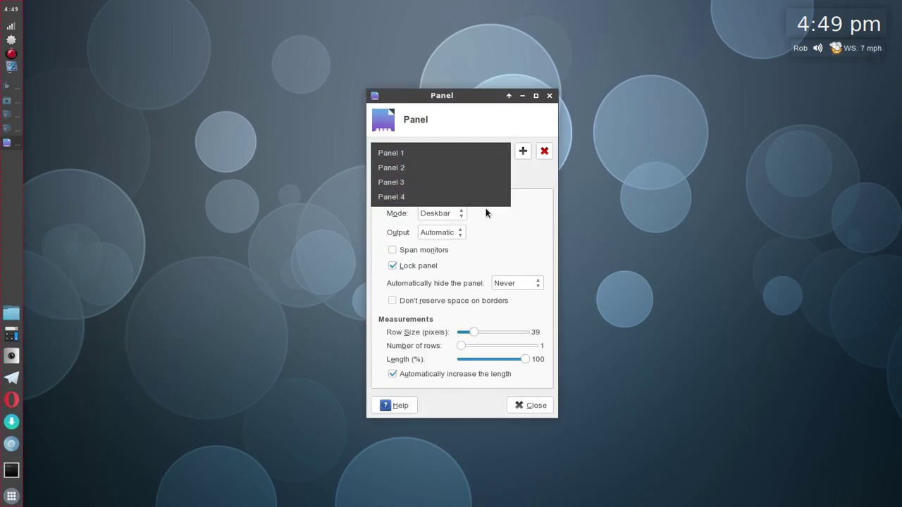
pyautogui.click(497, 154)
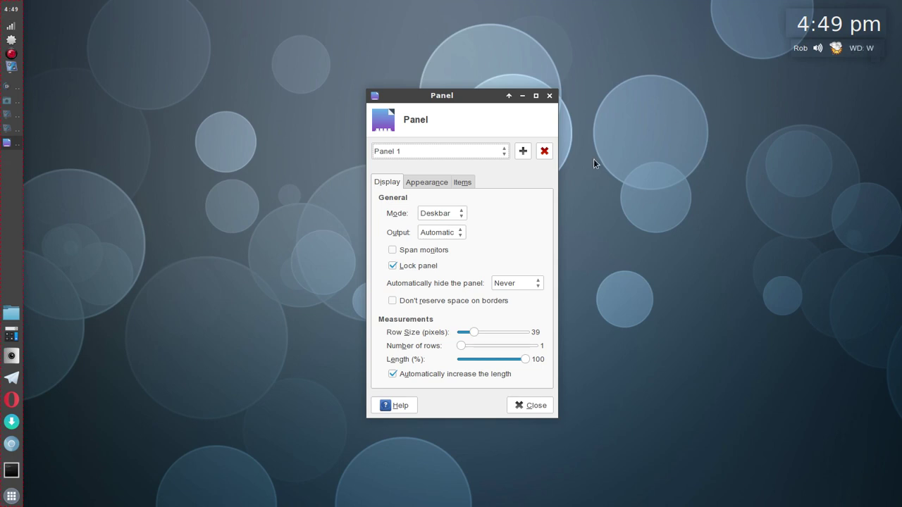
# Add a new panel and move it onto the empty desktop area beside the preferences dialog.
pyautogui.moveTo(465, 95); pyautogui.dragTo(217, 76)
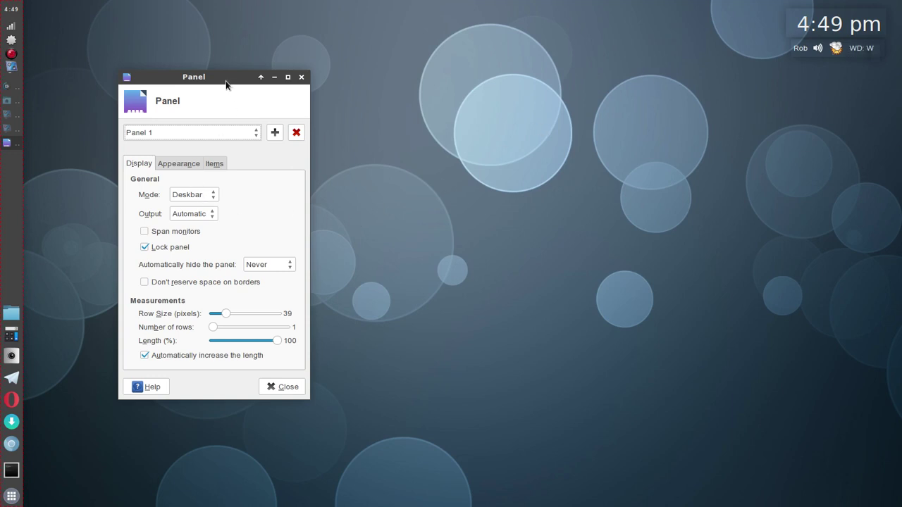
pyautogui.moveTo(225, 80); pyautogui.dragTo(388, 94)
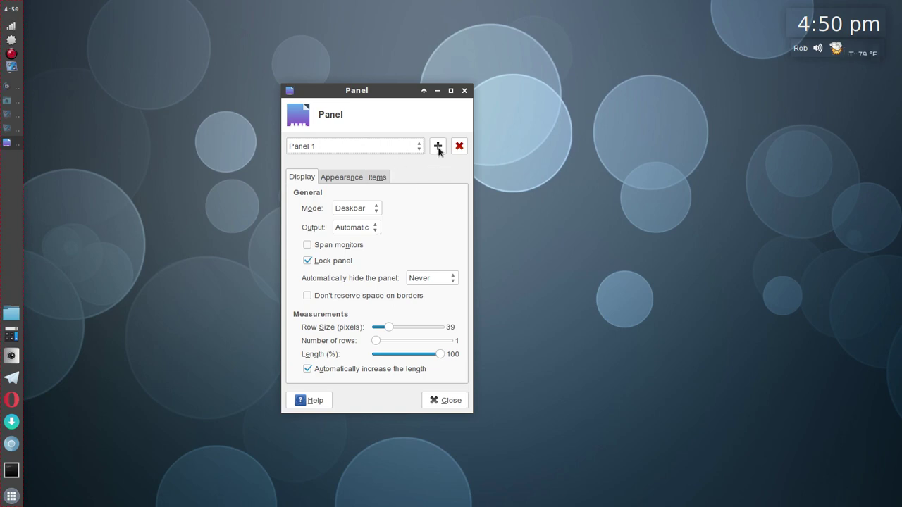
pyautogui.moveTo(389, 93); pyautogui.dragTo(322, 82)
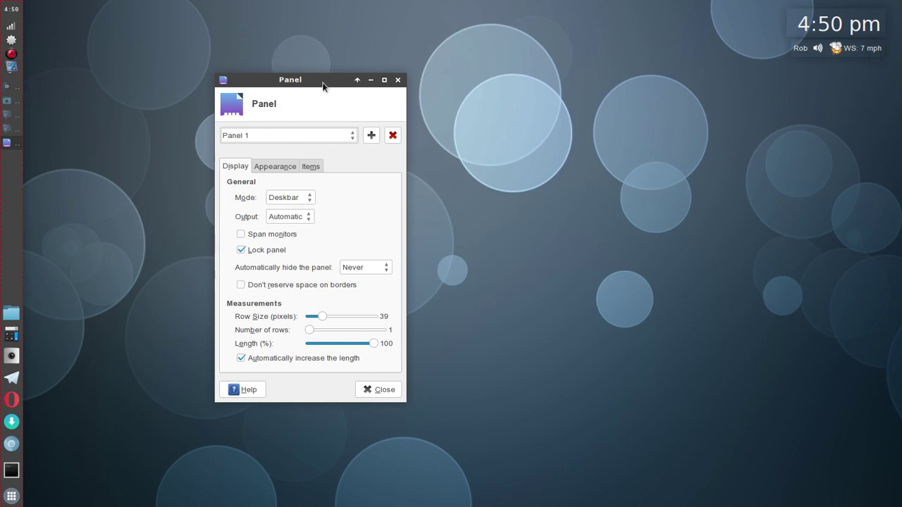
pyautogui.click(371, 135)
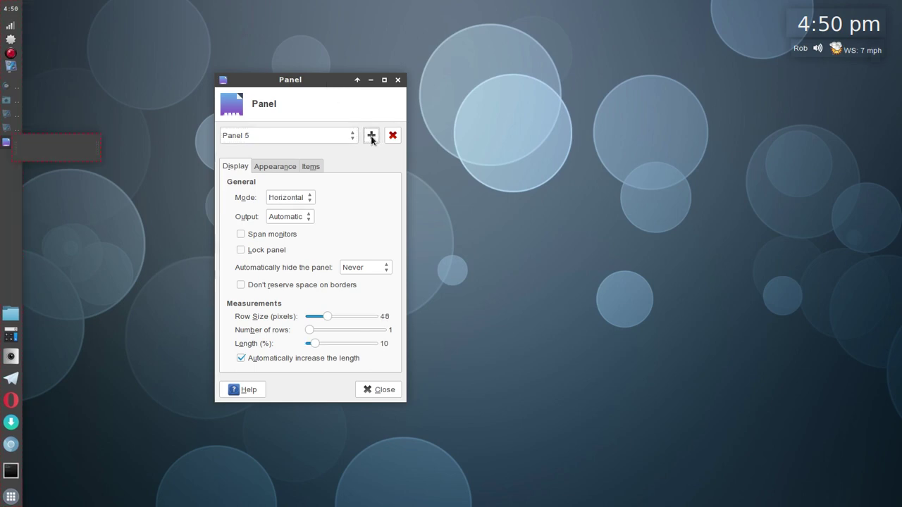
pyautogui.moveTo(100, 155); pyautogui.dragTo(536, 199)
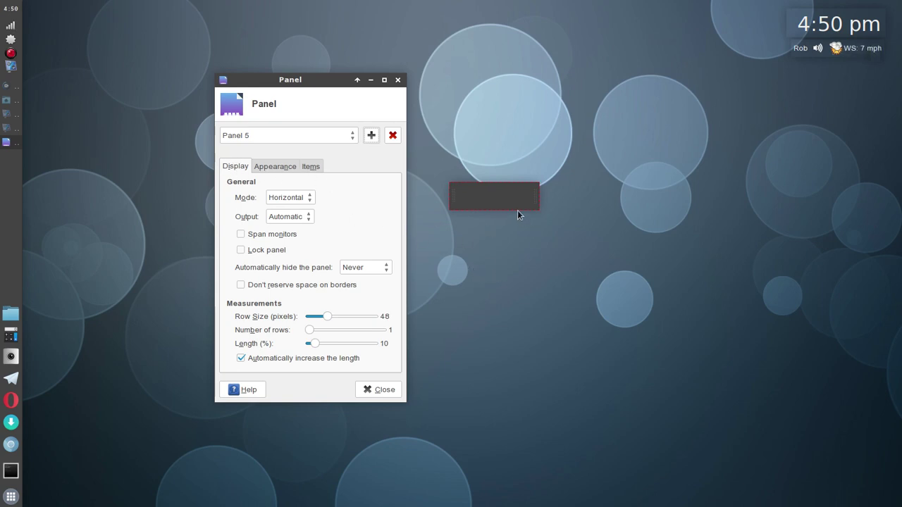
# Try the Vertical mode on the new panel and return it to Horizontal.
pyautogui.click(309, 198)
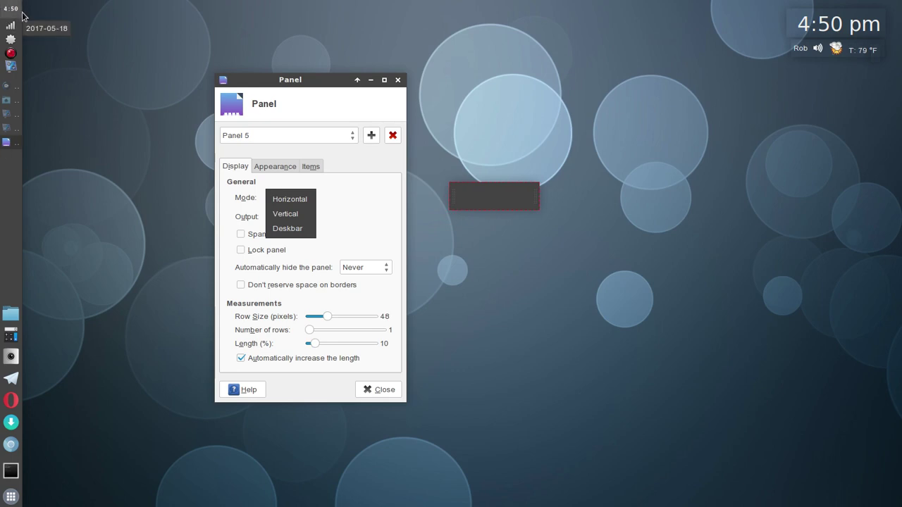
pyautogui.moveTo(11, 9)
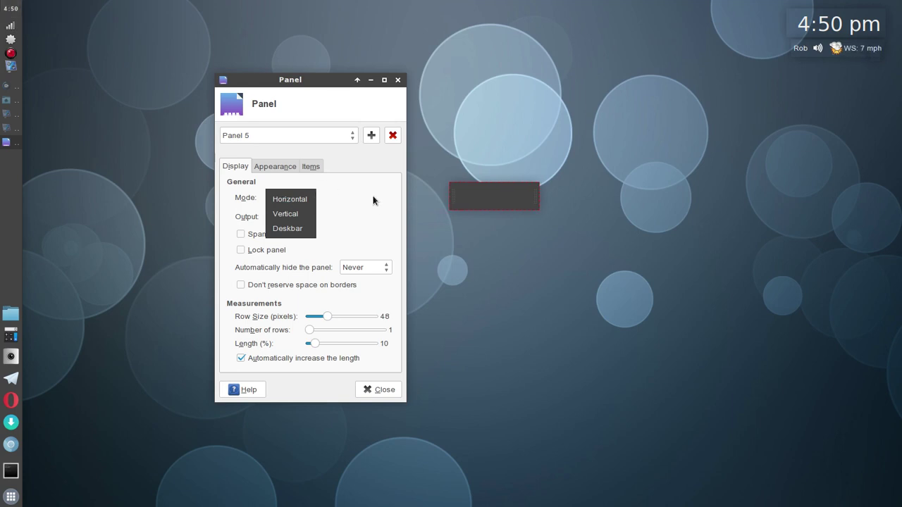
pyautogui.click(315, 203)
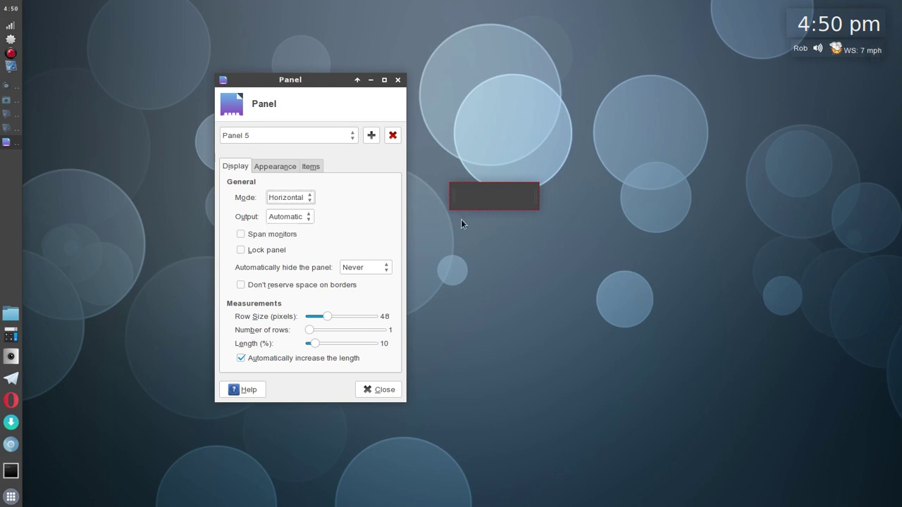
pyautogui.click(308, 197)
pyautogui.click(284, 214)
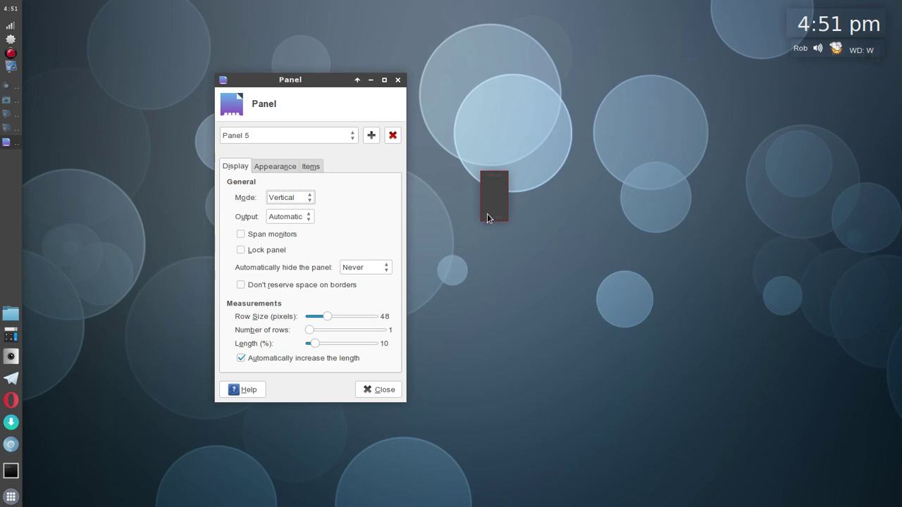
pyautogui.click(311, 200)
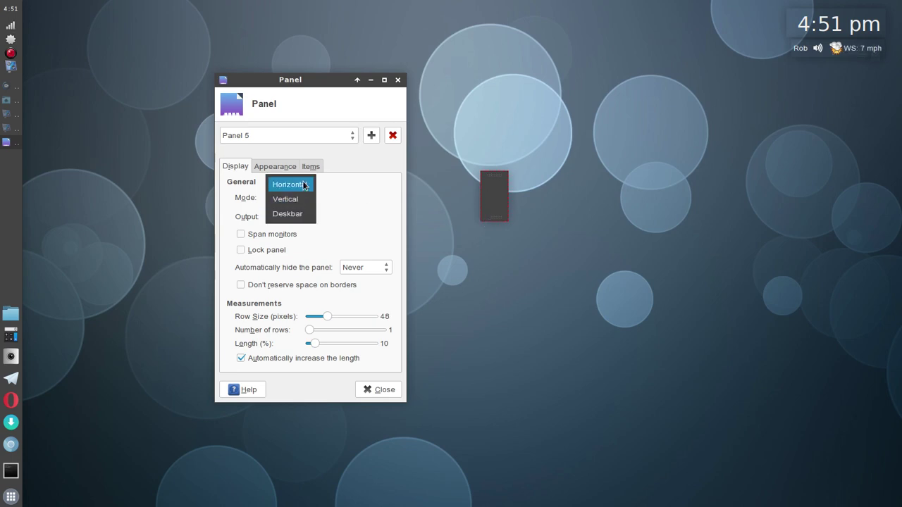
pyautogui.click(304, 186)
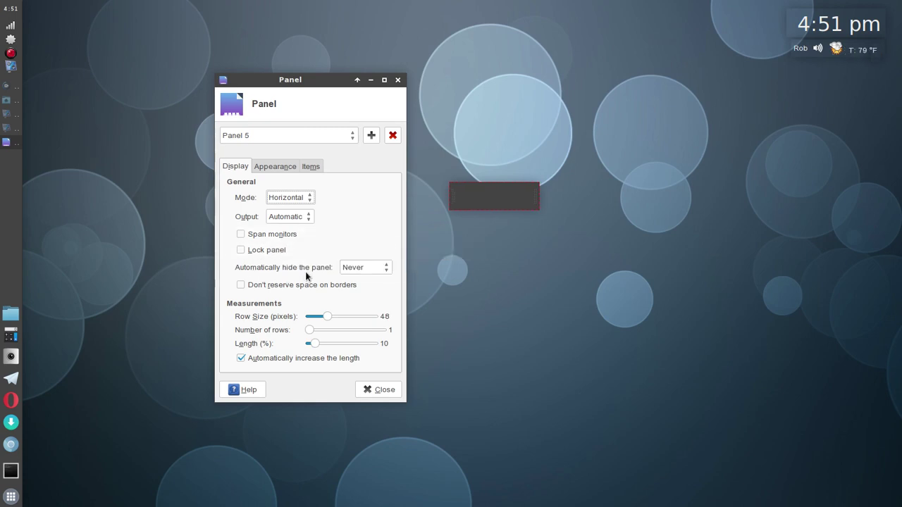
# Set the new panel to hide automatically with the Intelligently option and its row size to 36 pixels.
pyautogui.click(387, 271)
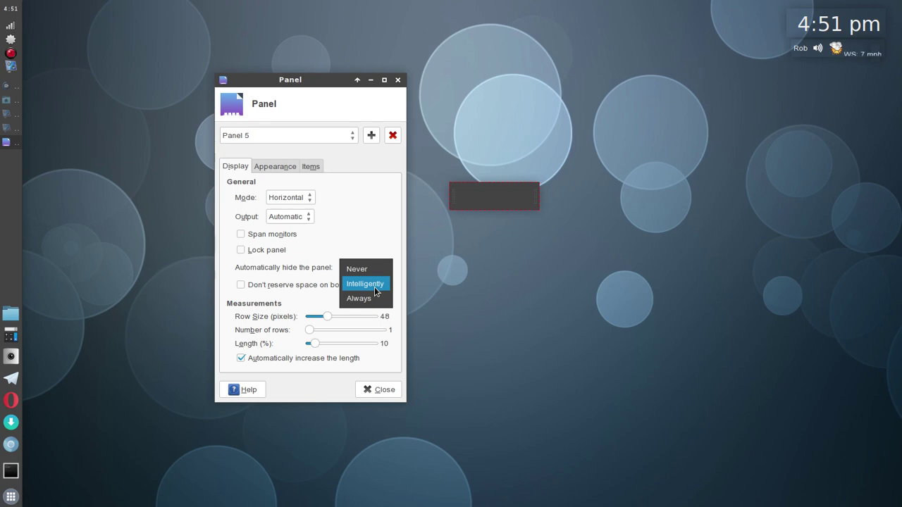
pyautogui.click(376, 284)
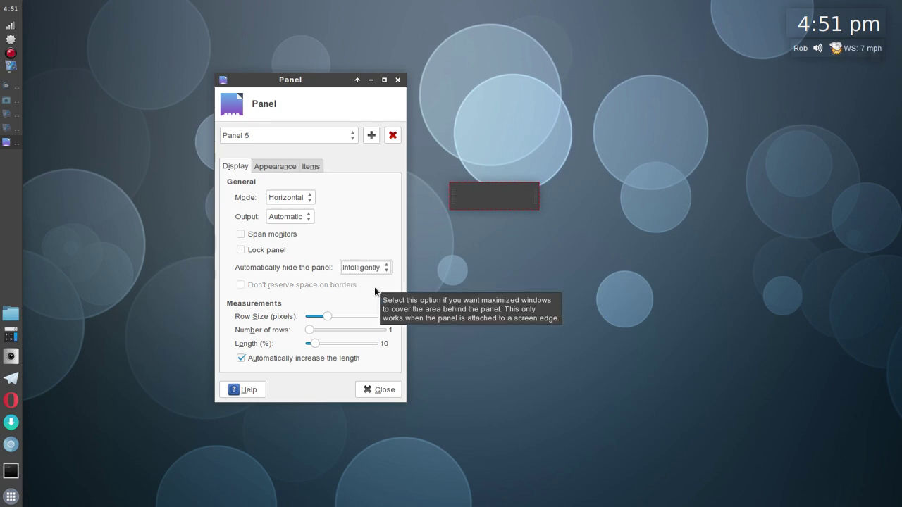
pyautogui.moveTo(328, 316)
pyautogui.mouseDown()
pyautogui.moveTo(371, 318)
pyautogui.moveTo(315, 318)
pyautogui.moveTo(322, 318)
pyautogui.mouseUp()
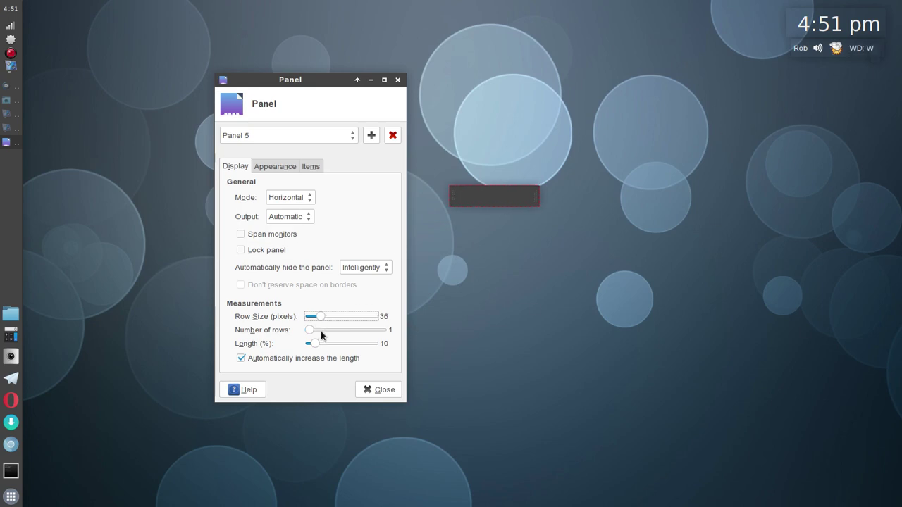
# Turn off the new panel's automatic length increase, try a length of 7% and set it back to 10%.
pyautogui.click(242, 359)
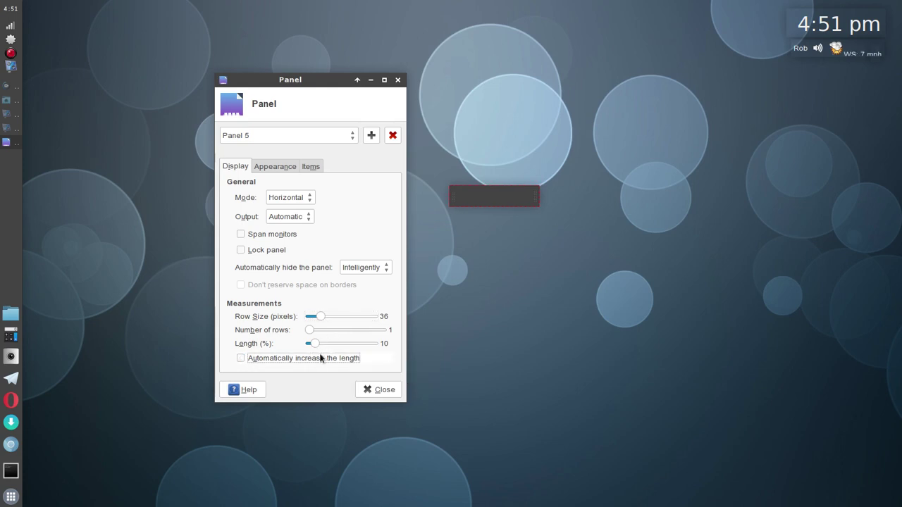
pyautogui.moveTo(313, 345)
pyautogui.mouseDown()
pyautogui.moveTo(383, 346)
pyautogui.moveTo(314, 344)
pyautogui.mouseUp()
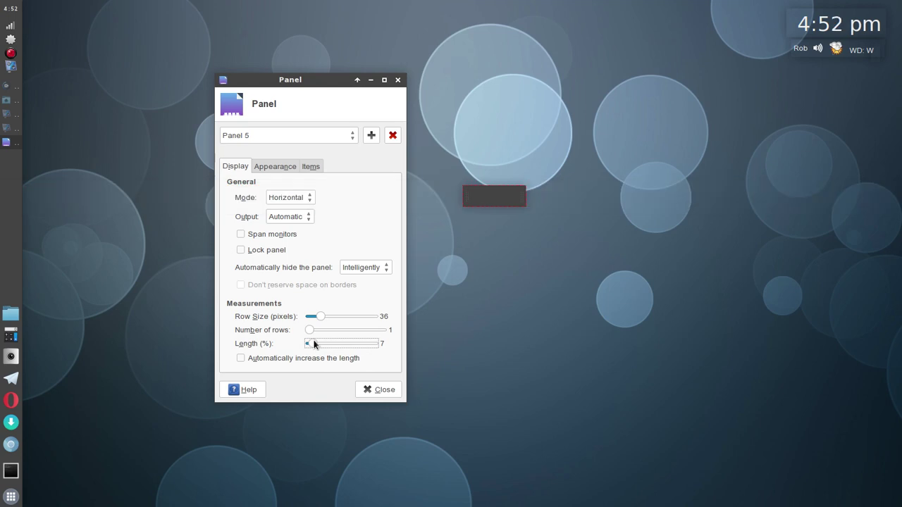
pyautogui.moveTo(314, 344); pyautogui.dragTo(316, 345)
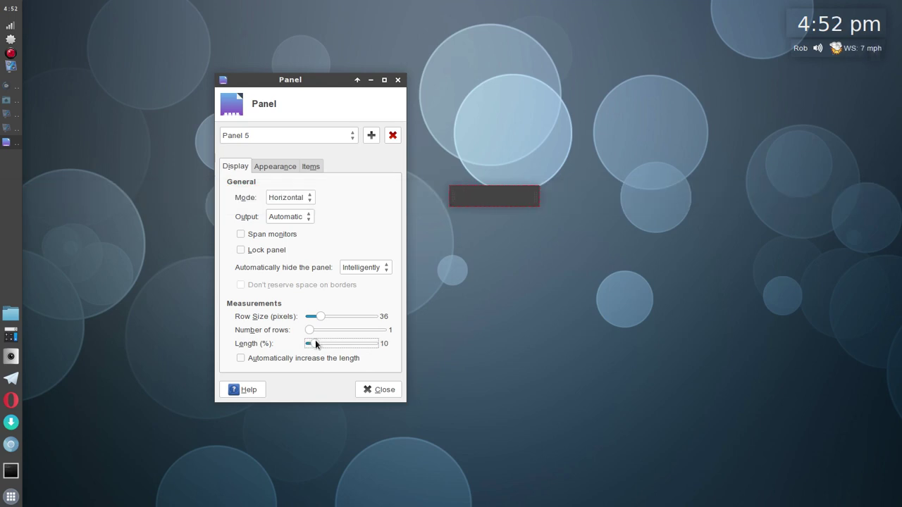
# Give the new panel a solid color background, leaving the color as is, and reduce its alpha to 0.
pyautogui.click(273, 166)
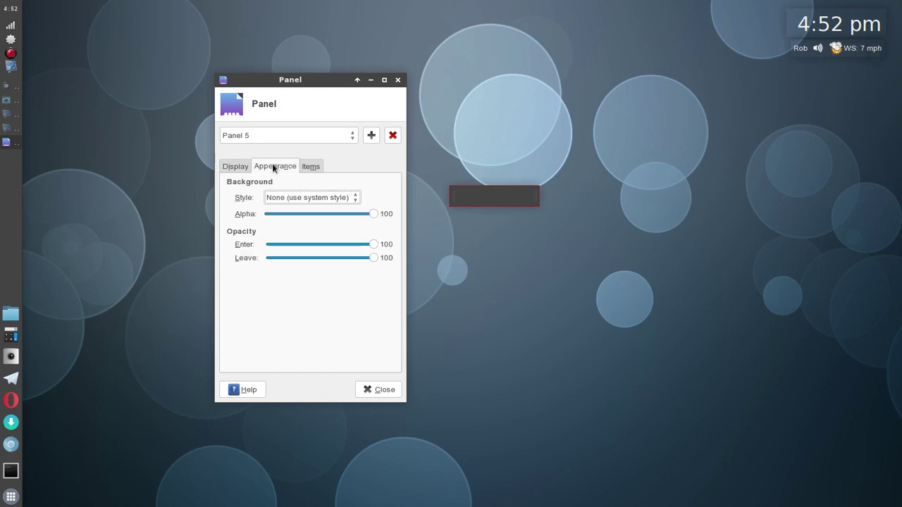
pyautogui.click(352, 197)
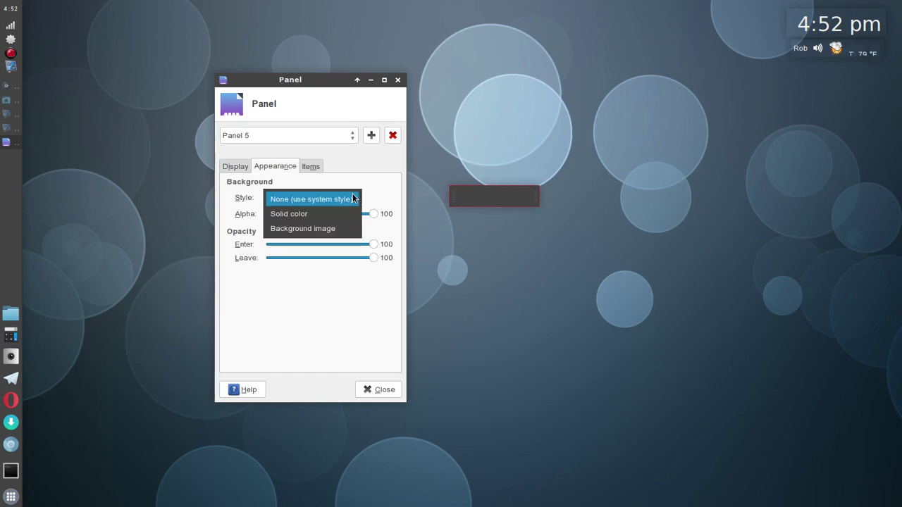
pyautogui.click(356, 213)
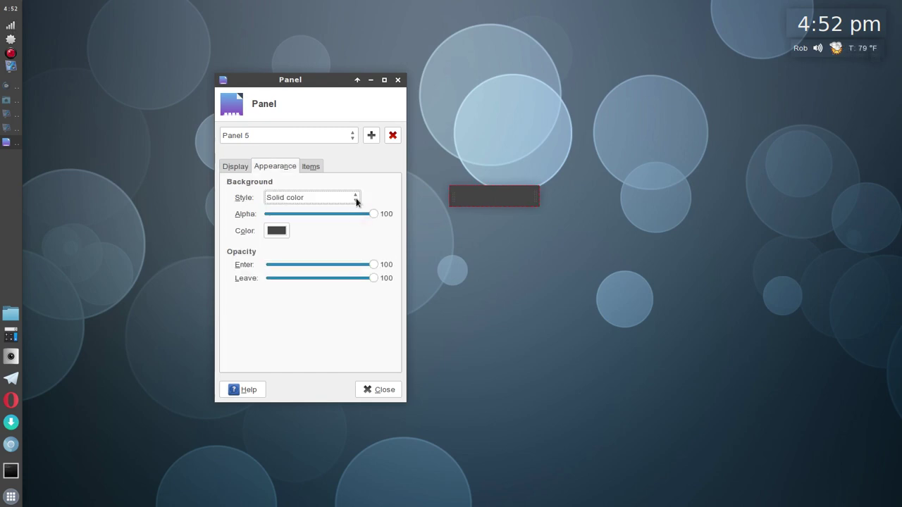
pyautogui.click(278, 232)
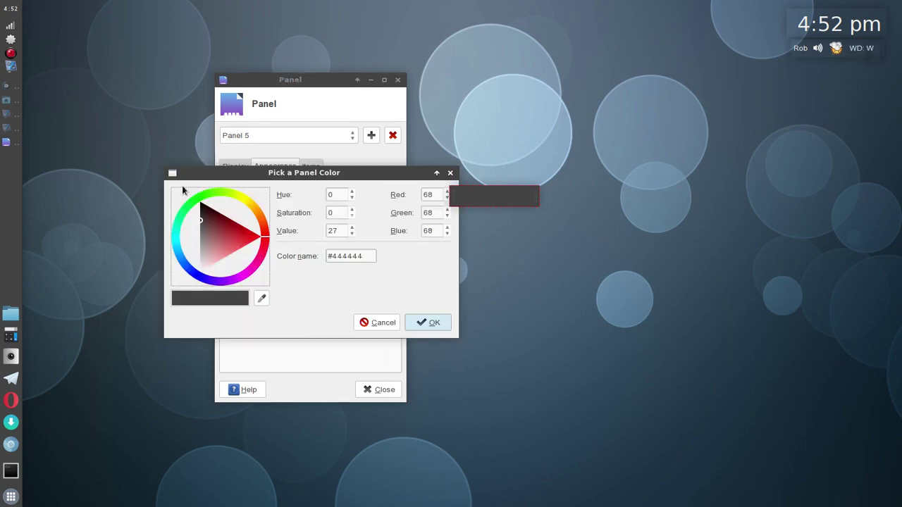
pyautogui.click(382, 325)
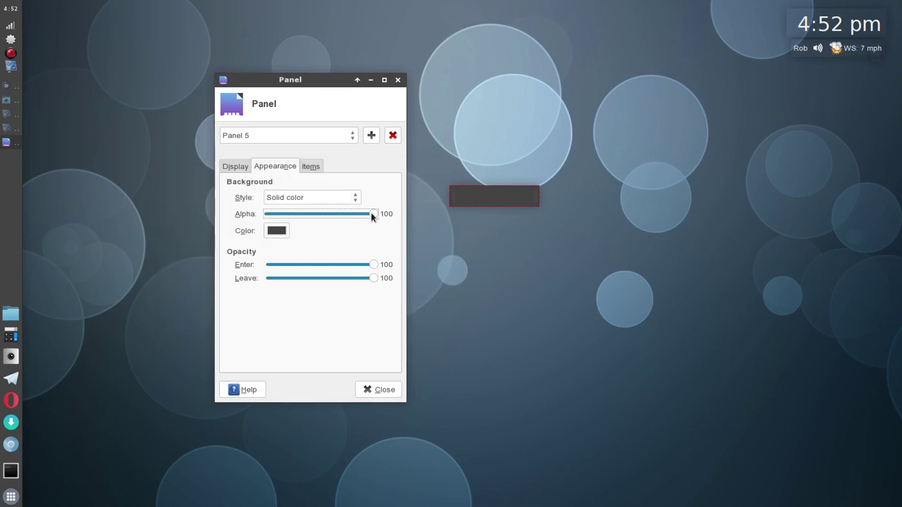
pyautogui.moveTo(373, 216); pyautogui.dragTo(262, 216)
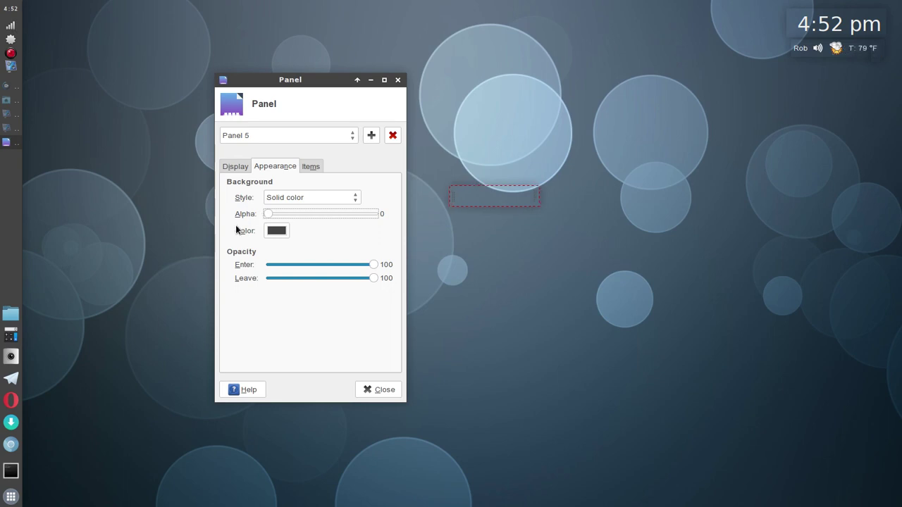
# Open the new panel's item list and the Add New Items window, placing that window clear of the panel.
pyautogui.click(310, 166)
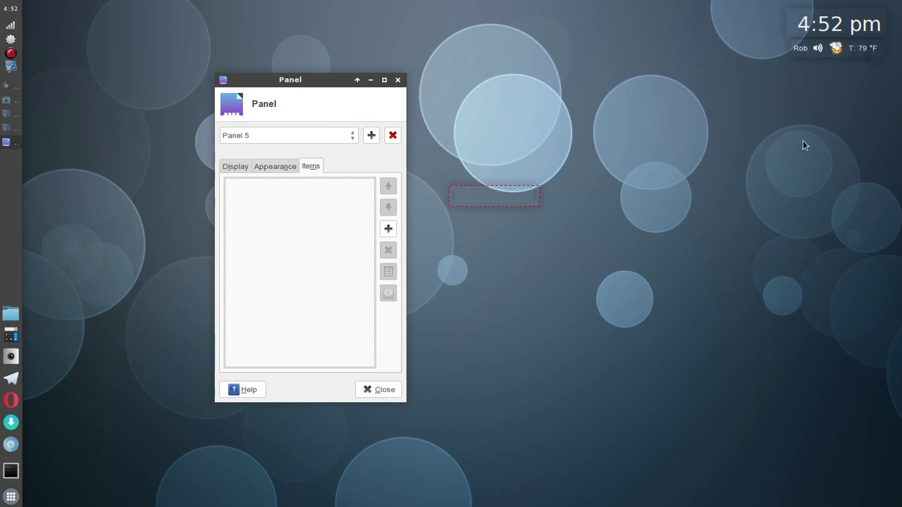
pyautogui.click(818, 49)
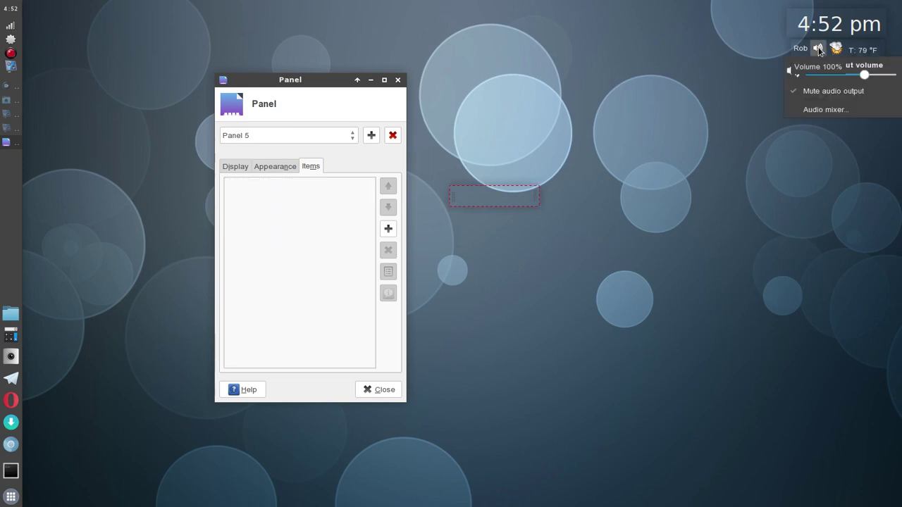
pyautogui.click(801, 47)
pyautogui.click(802, 47)
pyautogui.click(388, 229)
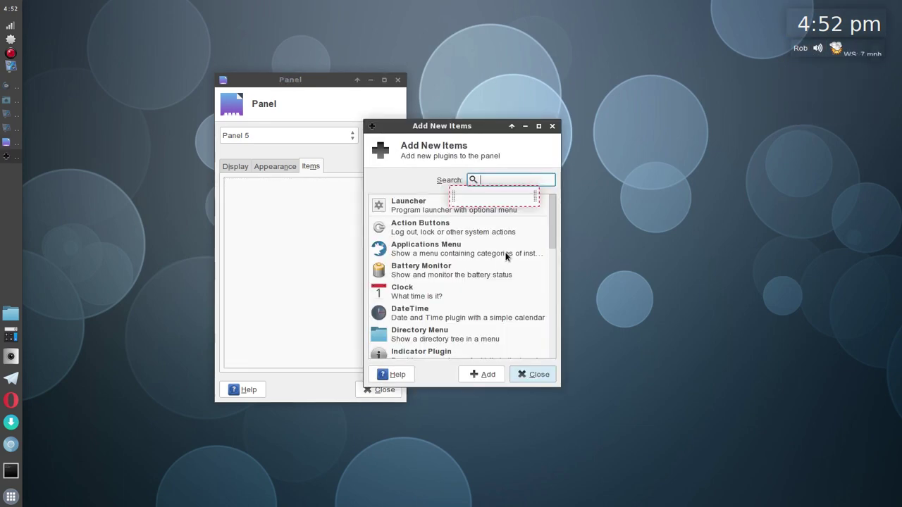
pyautogui.moveTo(455, 126); pyautogui.dragTo(664, 182)
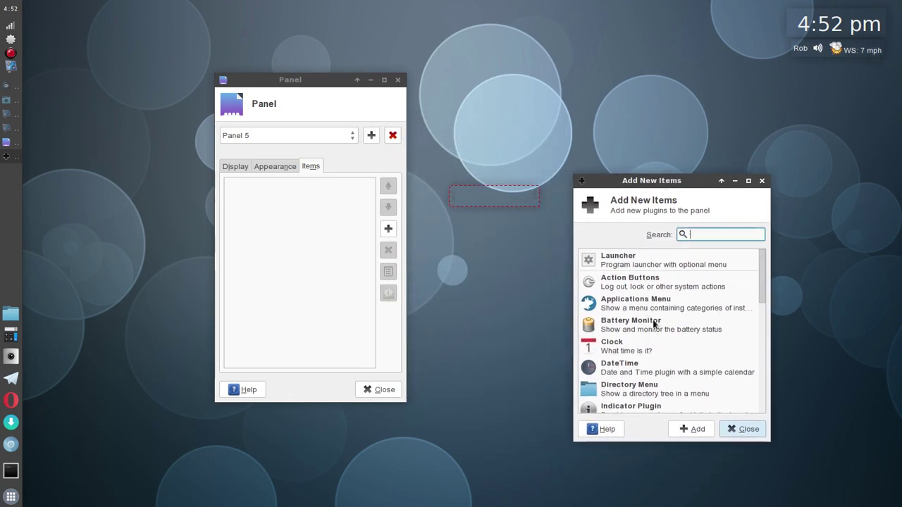
# Look through the available plugins and add the Power Manager Plugin to the new panel.
pyautogui.scroll(-10, 637, 331)
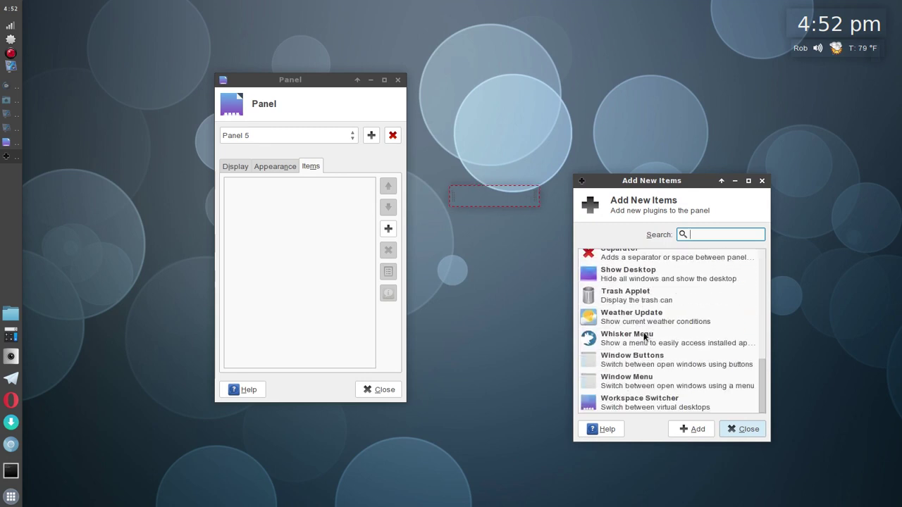
pyautogui.scroll(5, 643, 332)
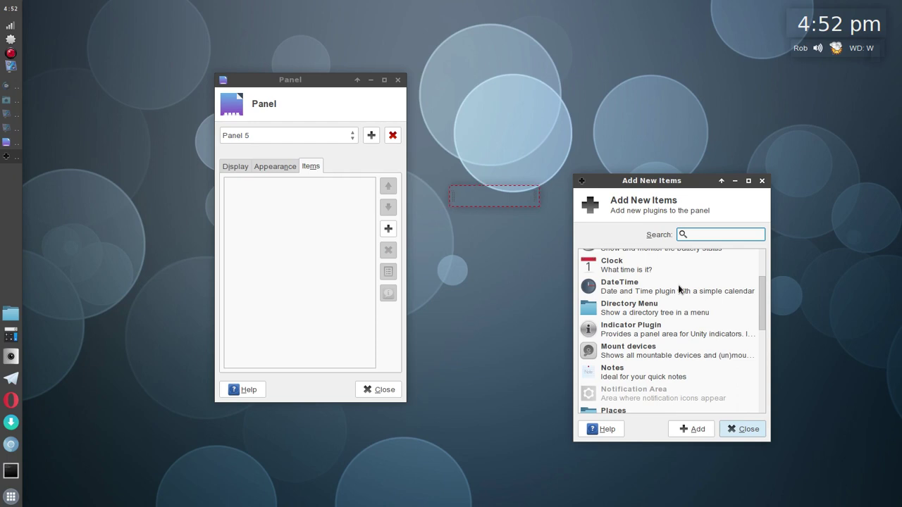
pyautogui.scroll(-5, 679, 285)
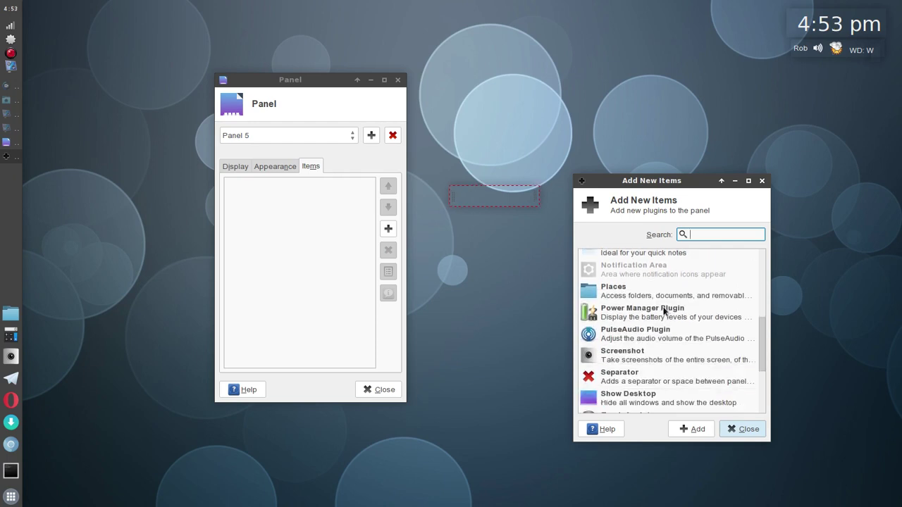
pyautogui.click(628, 315)
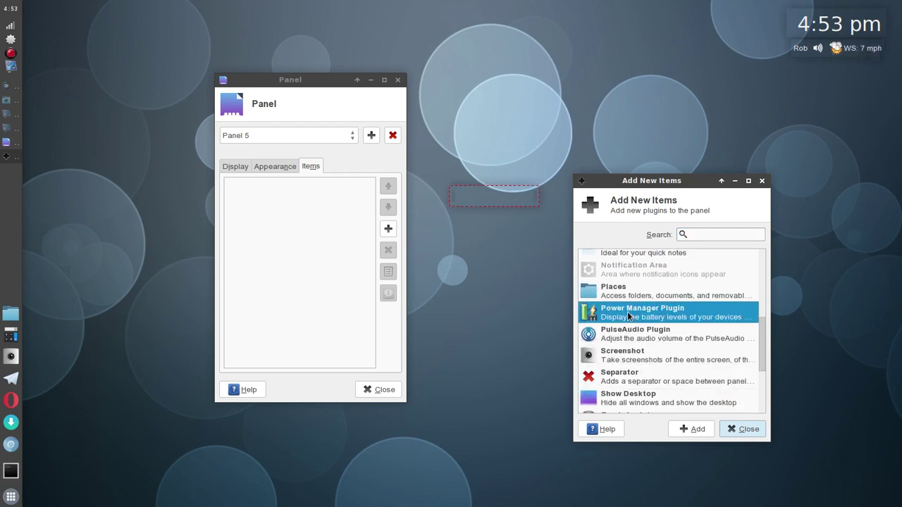
pyautogui.click(697, 428)
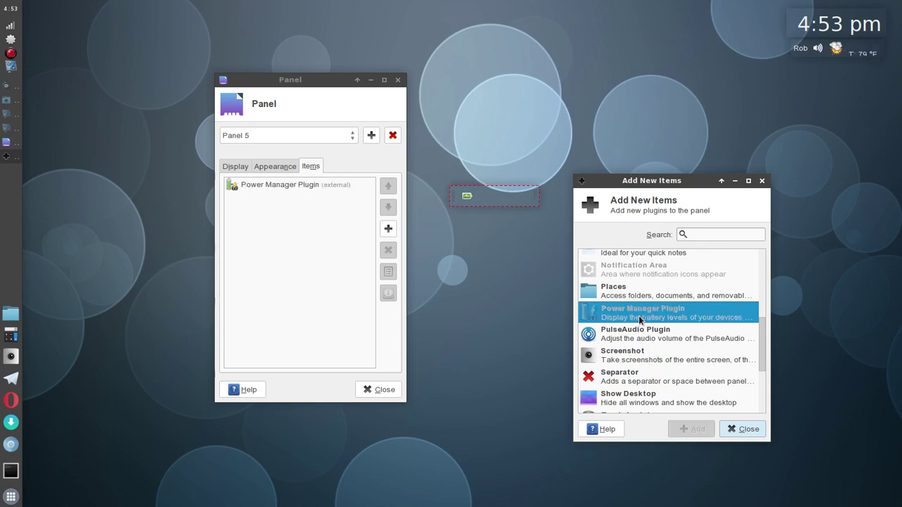
# Remove the Power Manager Plugin from the new panel.
pyautogui.scroll(-4, 641, 321)
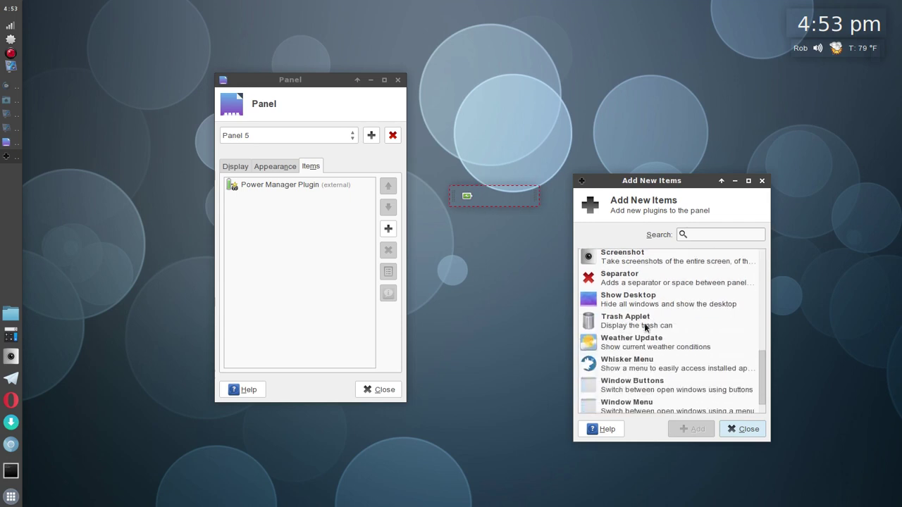
pyautogui.scroll(10, 645, 324)
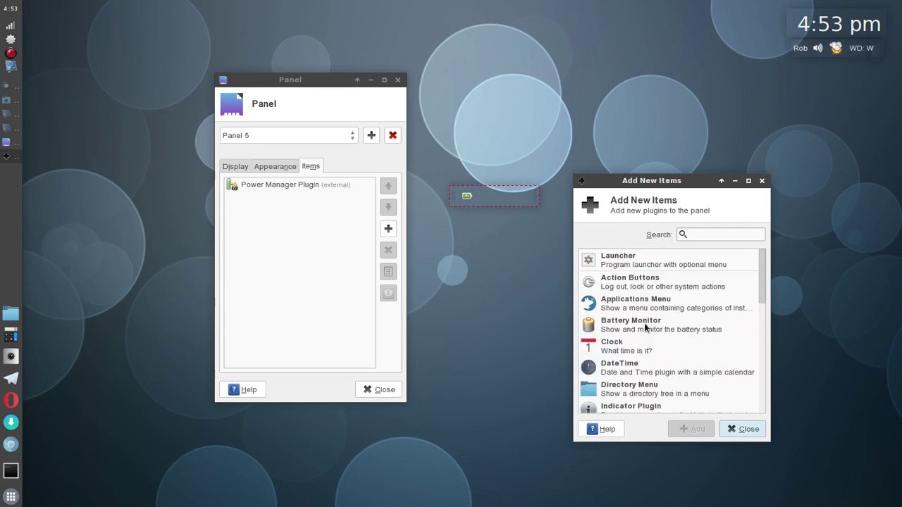
pyautogui.scroll(-3, 644, 326)
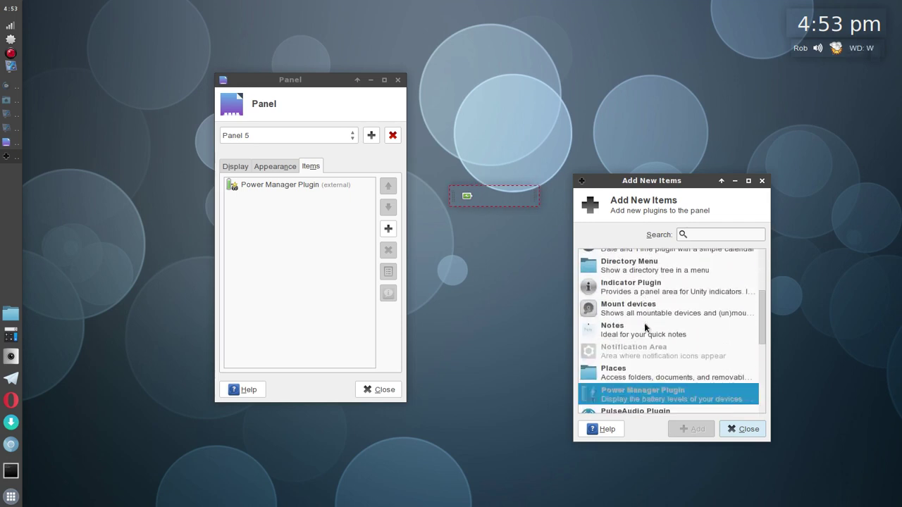
pyautogui.click(291, 184)
pyautogui.click(390, 251)
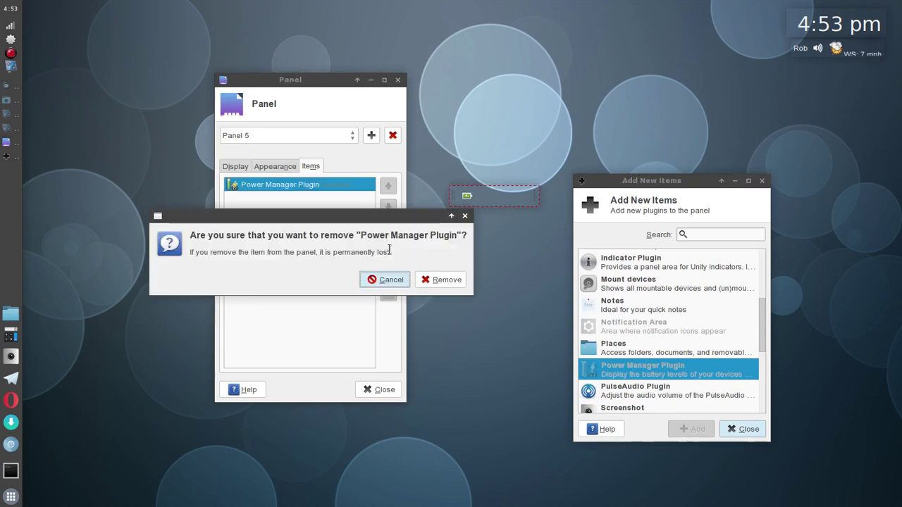
pyautogui.click(431, 287)
# Add the Battery Monitor plugin to the new panel and close the Add New Items window.
pyautogui.scroll(4, 618, 325)
pyautogui.click(640, 321)
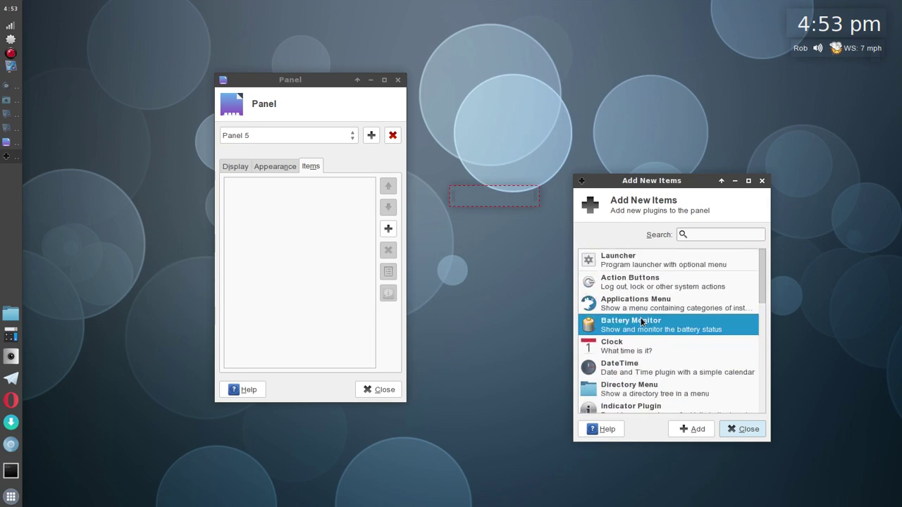
pyautogui.click(686, 427)
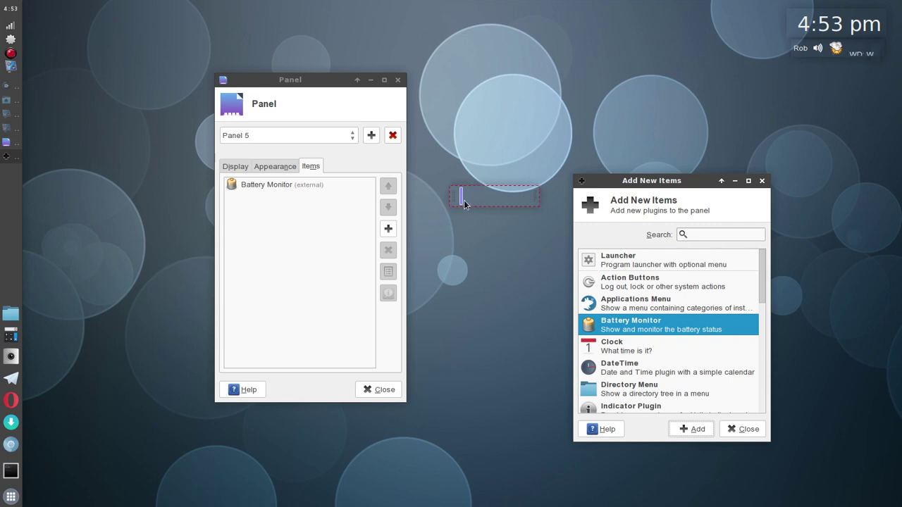
pyautogui.click(745, 431)
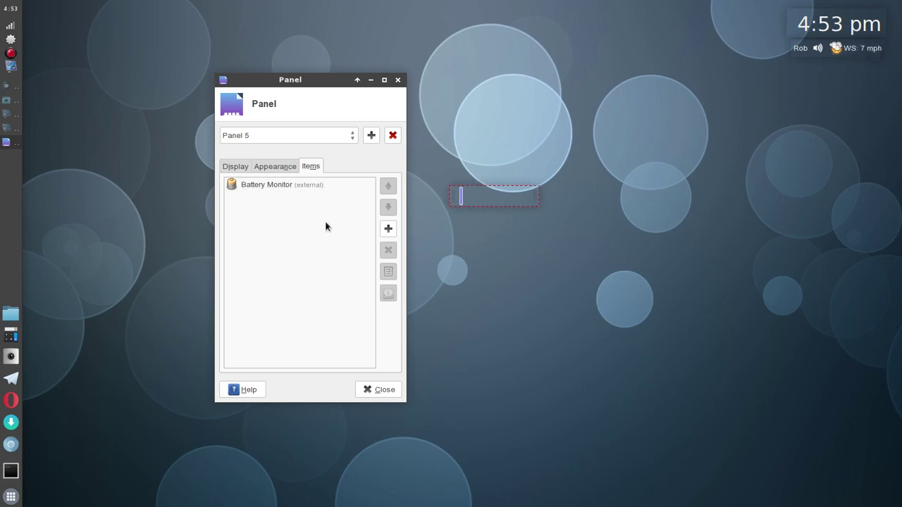
# Set the Battery Monitor's On AC bar color to dark green in its properties.
pyautogui.click(281, 190)
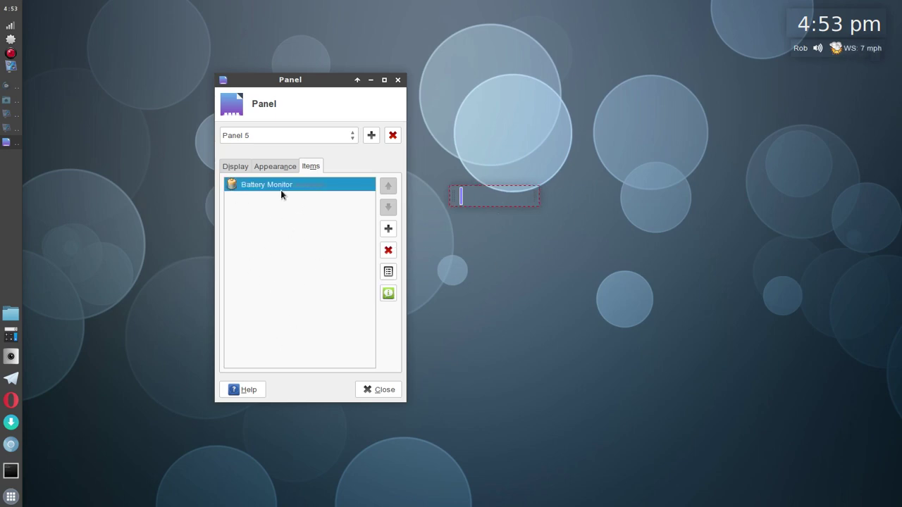
pyautogui.click(389, 272)
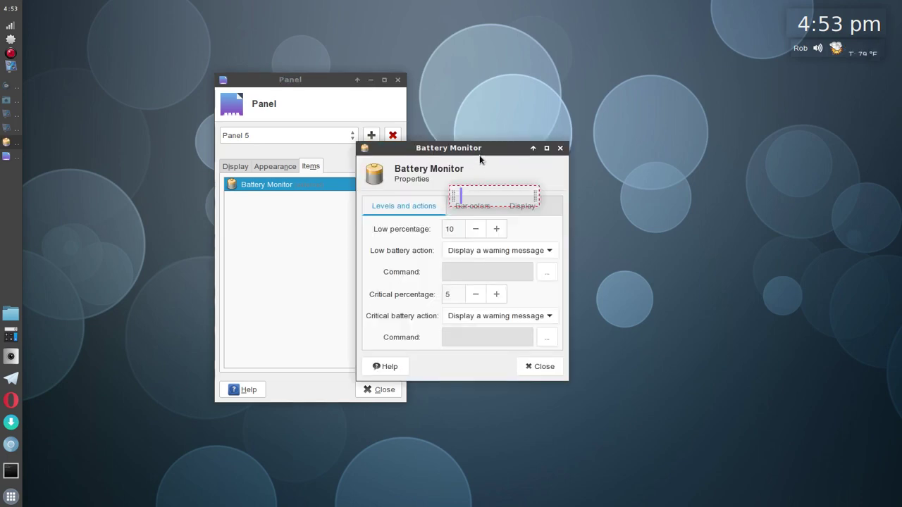
pyautogui.moveTo(478, 148); pyautogui.dragTo(709, 177)
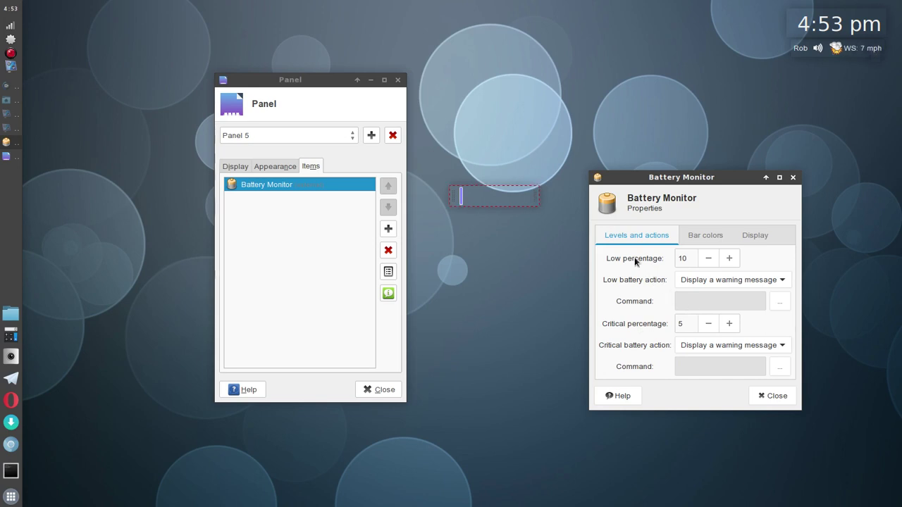
pyautogui.click(704, 237)
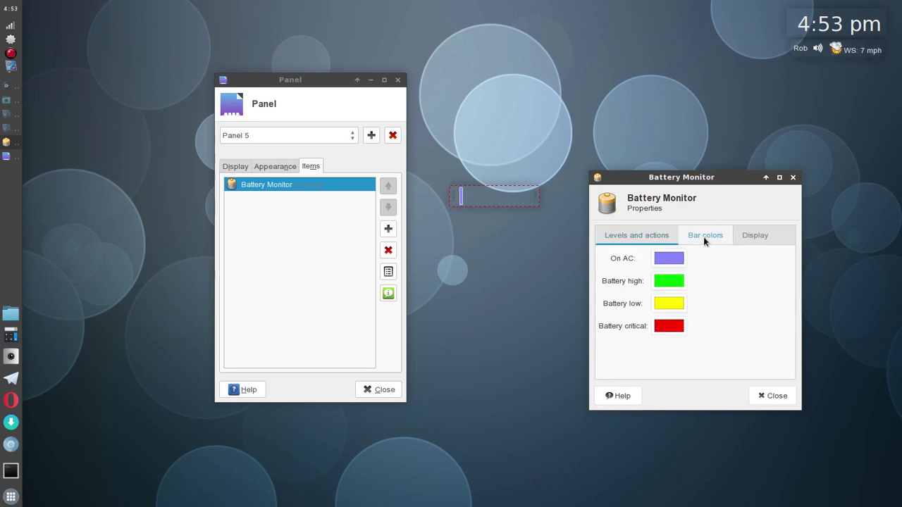
pyautogui.click(668, 258)
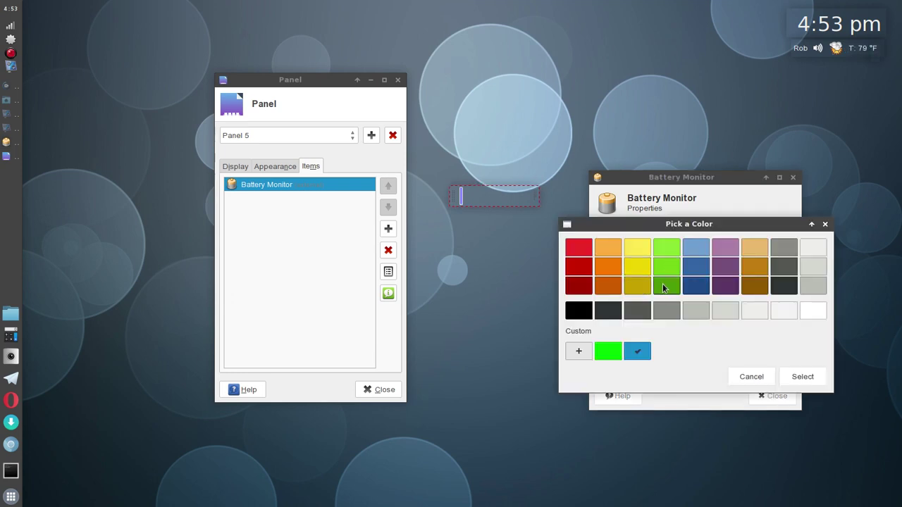
pyautogui.click(663, 283)
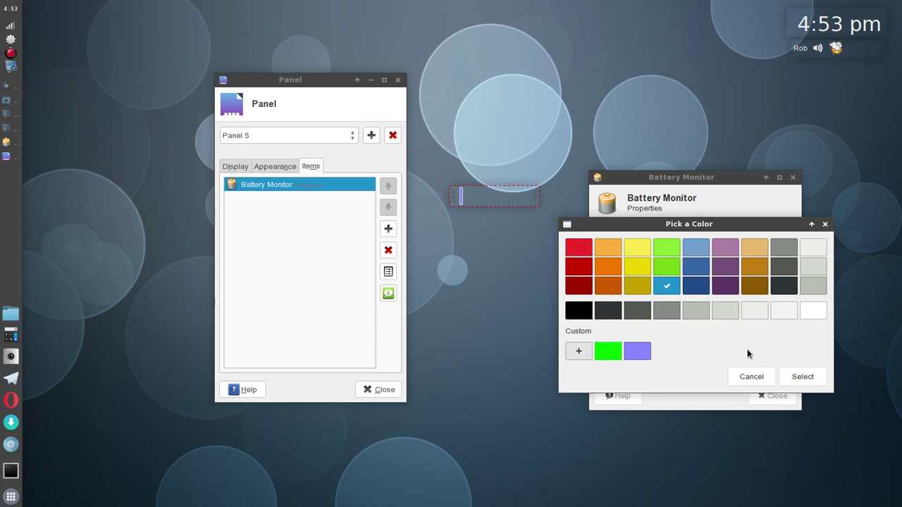
pyautogui.click(802, 379)
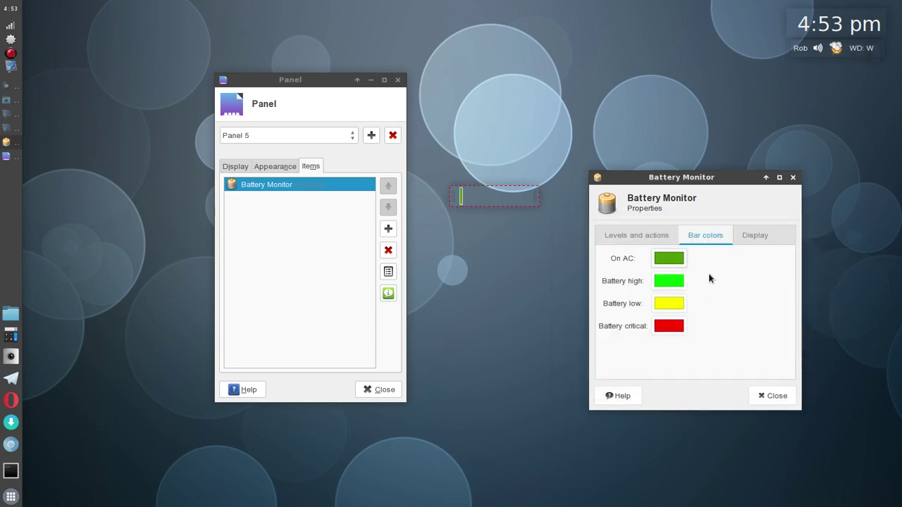
# Enable the Battery Monitor's label, icon, time, power, percentage in tooltip and time remaining in tooltip, and close its properties.
pyautogui.click(756, 236)
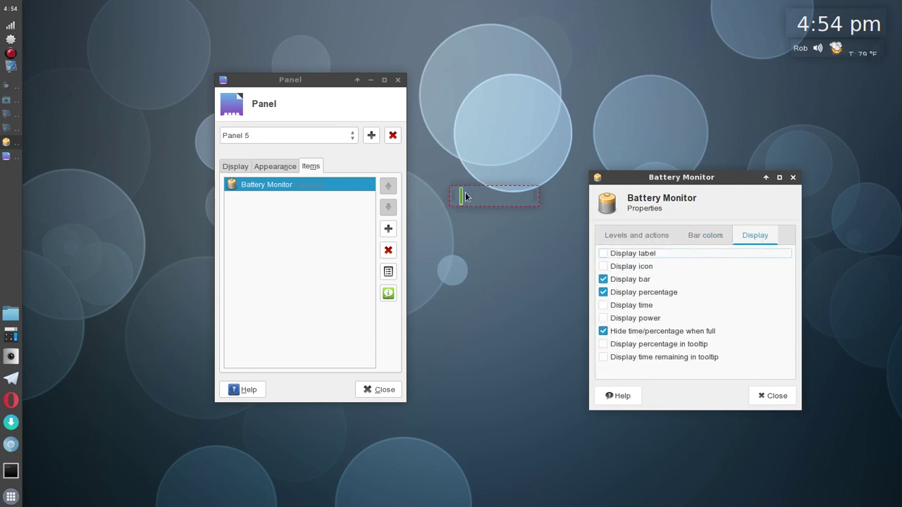
pyautogui.click(647, 258)
pyautogui.click(642, 266)
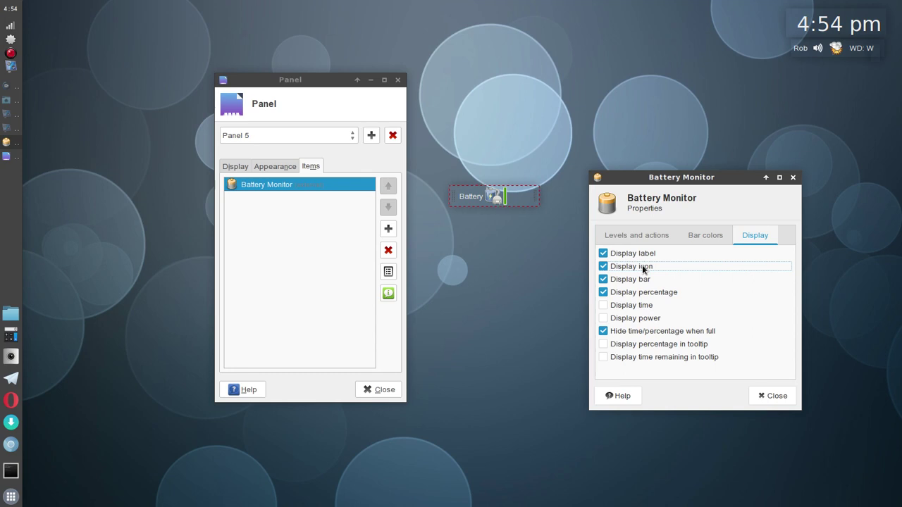
pyautogui.click(624, 305)
pyautogui.click(631, 320)
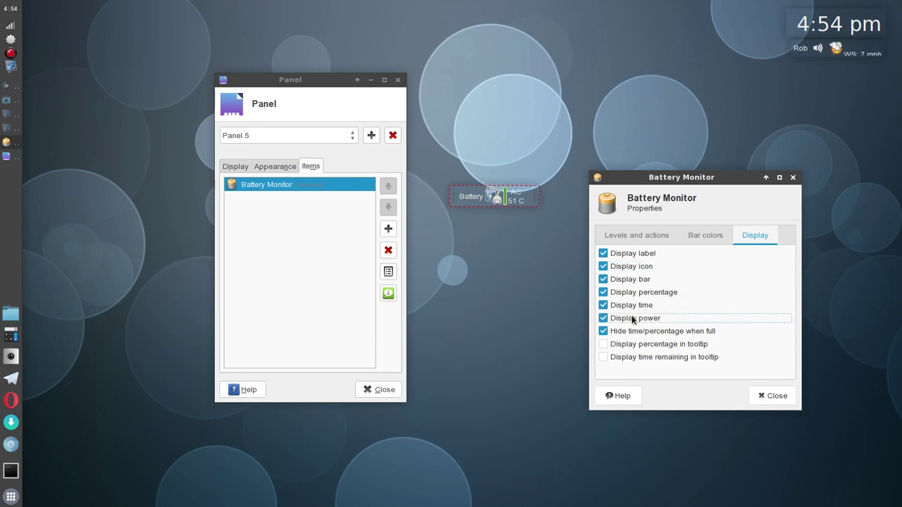
pyautogui.click(642, 349)
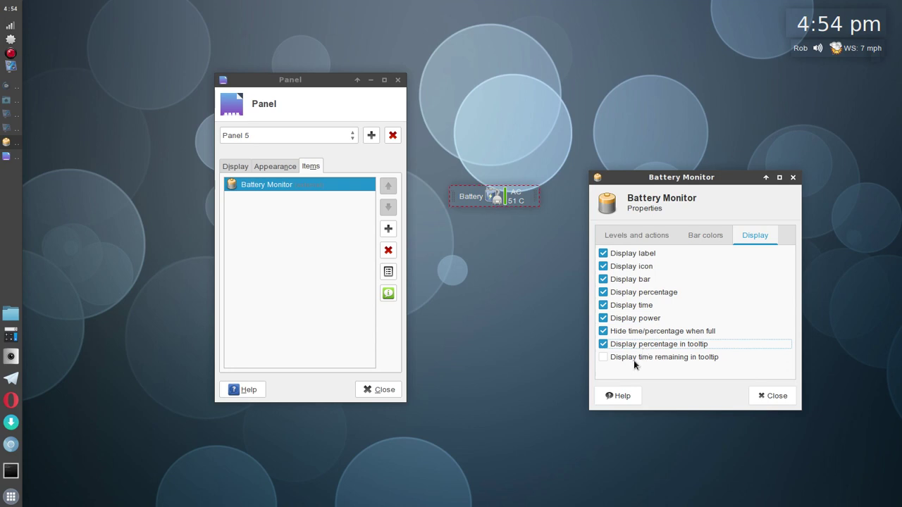
pyautogui.click(634, 359)
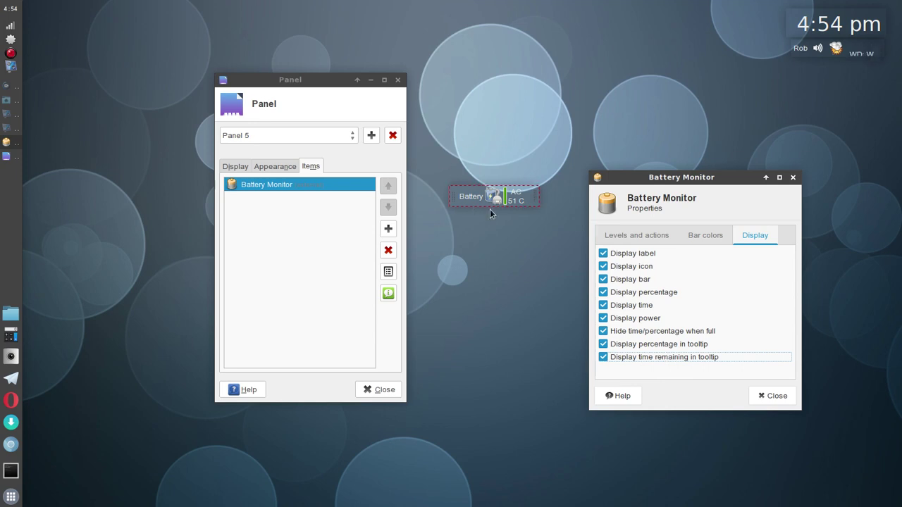
pyautogui.moveTo(485, 203)
pyautogui.click(775, 396)
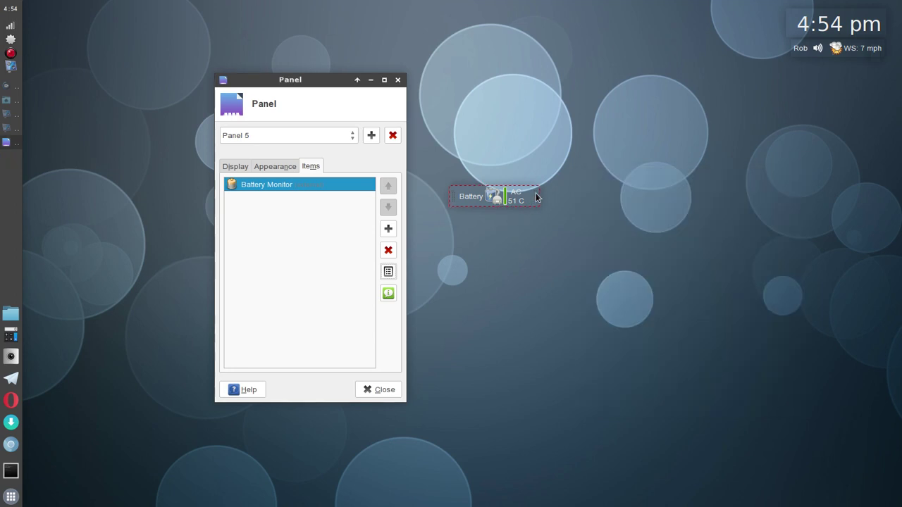
# Move the new panel directly below the clock and weather panels, and turn off the Battery Monitor's Display icon option.
pyautogui.moveTo(536, 196); pyautogui.dragTo(876, 71)
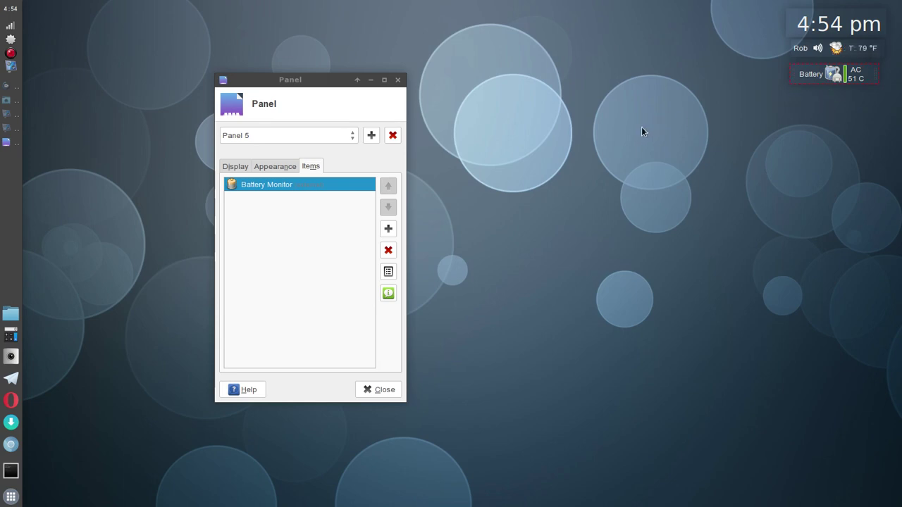
pyautogui.rightClick(802, 77)
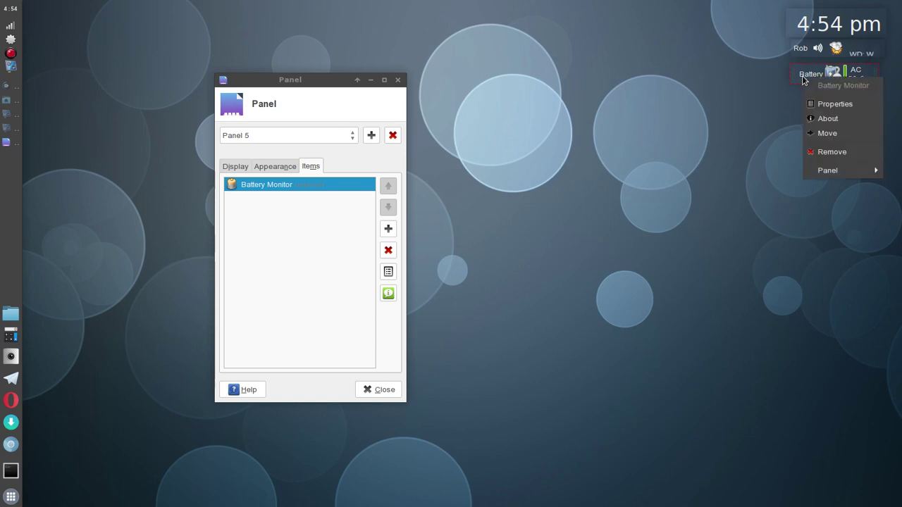
pyautogui.moveTo(835, 171)
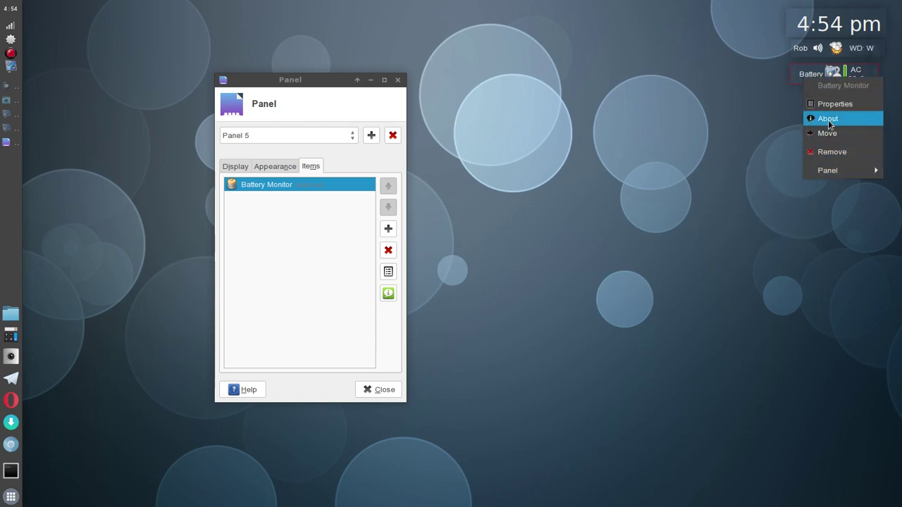
pyautogui.click(829, 105)
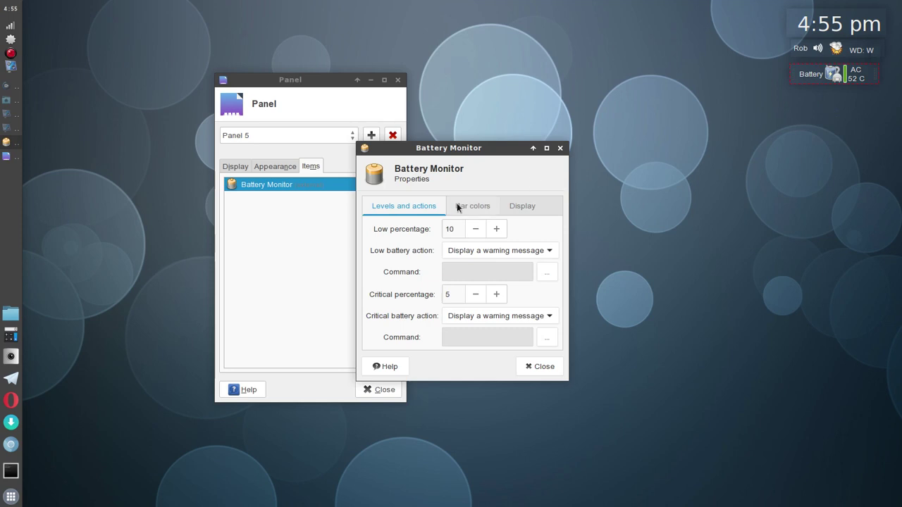
pyautogui.click(533, 204)
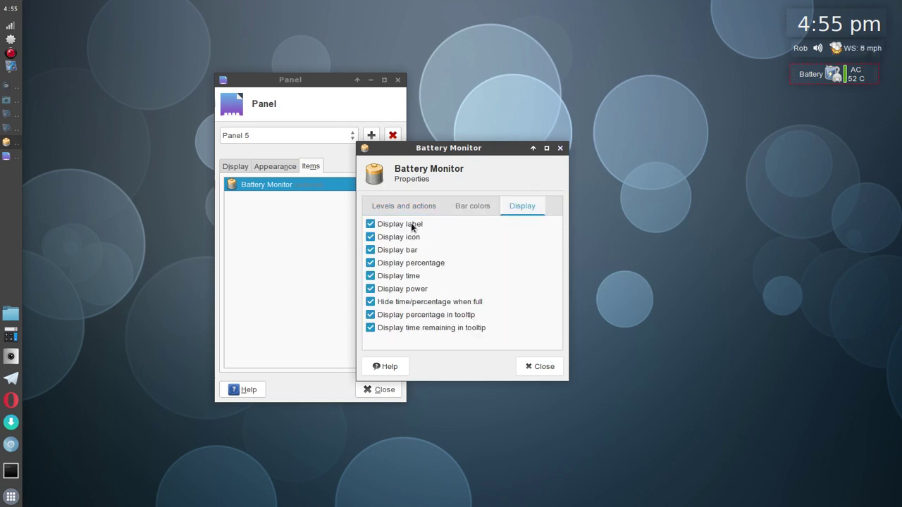
pyautogui.click(411, 238)
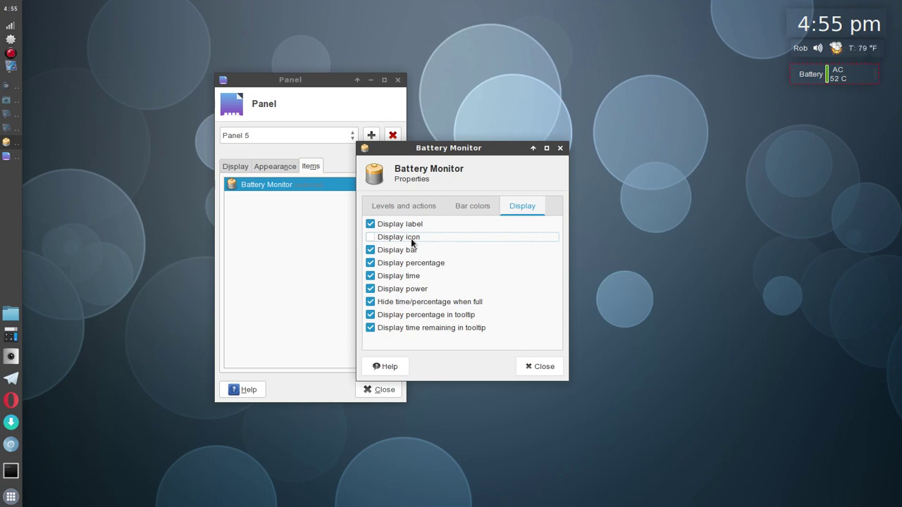
# Turn off Display bar and turn on Display icon for the Battery Monitor, and close its properties.
pyautogui.click(410, 250)
pyautogui.click(411, 239)
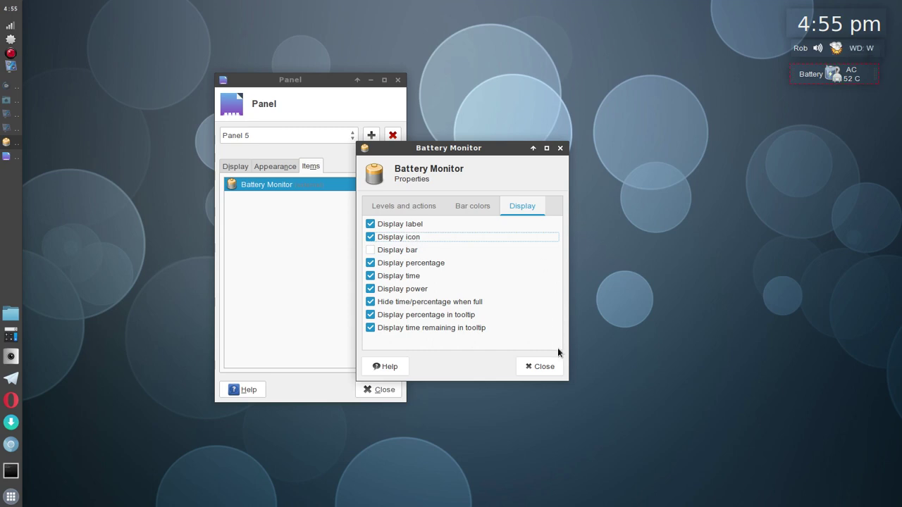
pyautogui.click(541, 367)
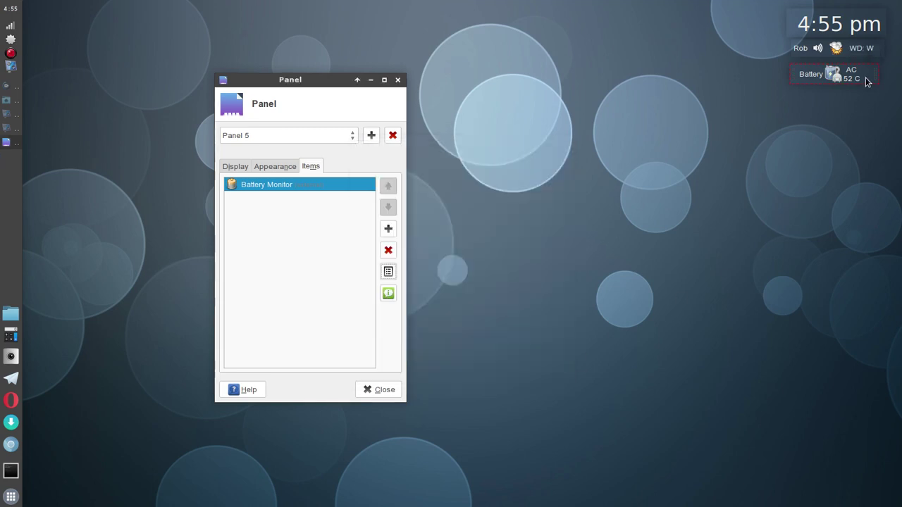
# Align the battery panel beneath the weather panel at 10% length, lock its position, and close the panel preferences.
pyautogui.click(237, 166)
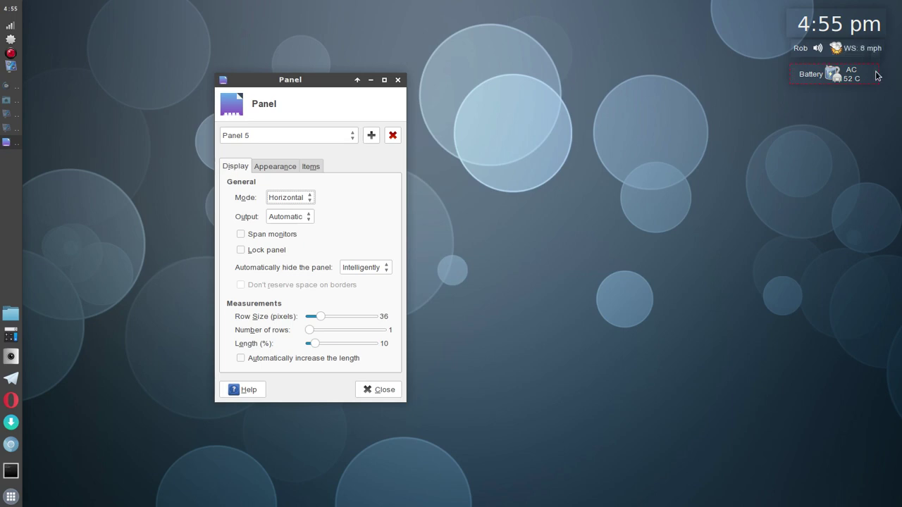
pyautogui.moveTo(877, 76)
pyautogui.mouseDown()
pyautogui.moveTo(874, 87)
pyautogui.moveTo(583, 34)
pyautogui.moveTo(747, 382)
pyautogui.moveTo(747, 459)
pyautogui.moveTo(883, 494)
pyautogui.moveTo(867, 85)
pyautogui.moveTo(880, 74)
pyautogui.mouseUp()
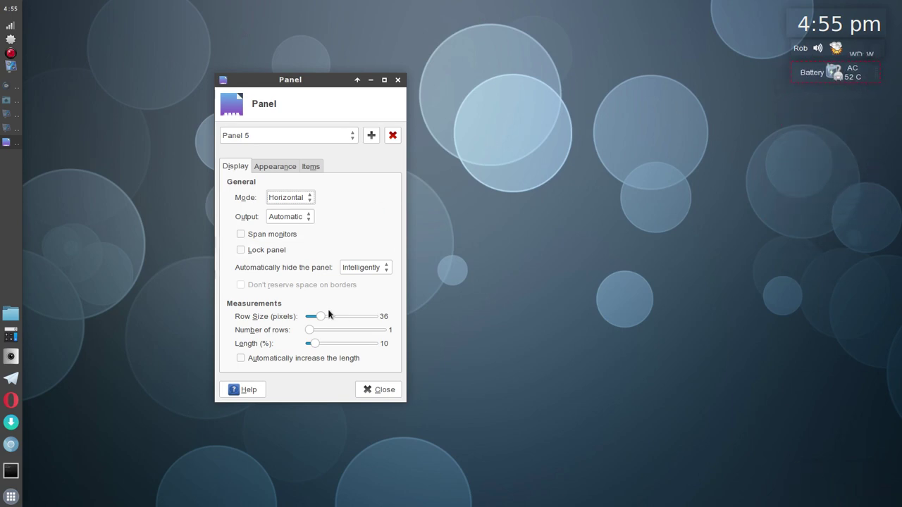
pyautogui.moveTo(315, 346)
pyautogui.mouseDown()
pyautogui.moveTo(327, 350)
pyautogui.moveTo(316, 350)
pyautogui.mouseUp()
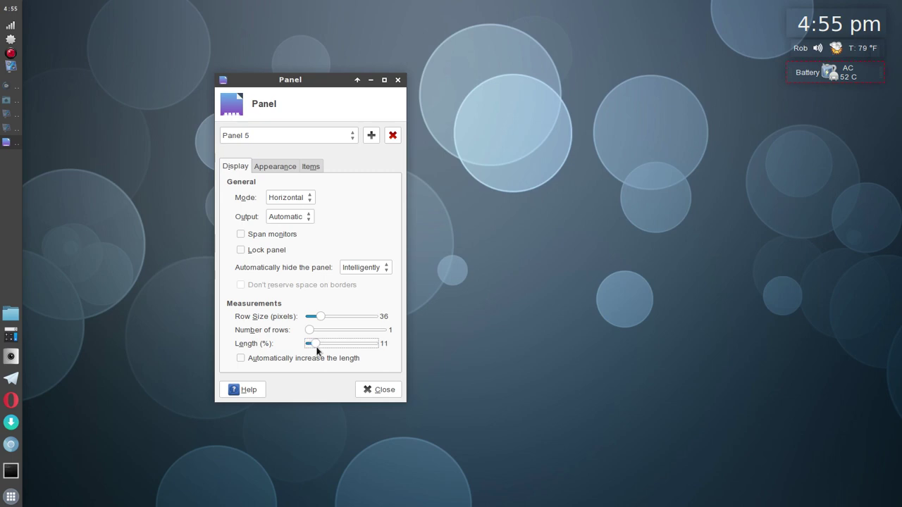
pyautogui.moveTo(316, 350); pyautogui.dragTo(316, 350)
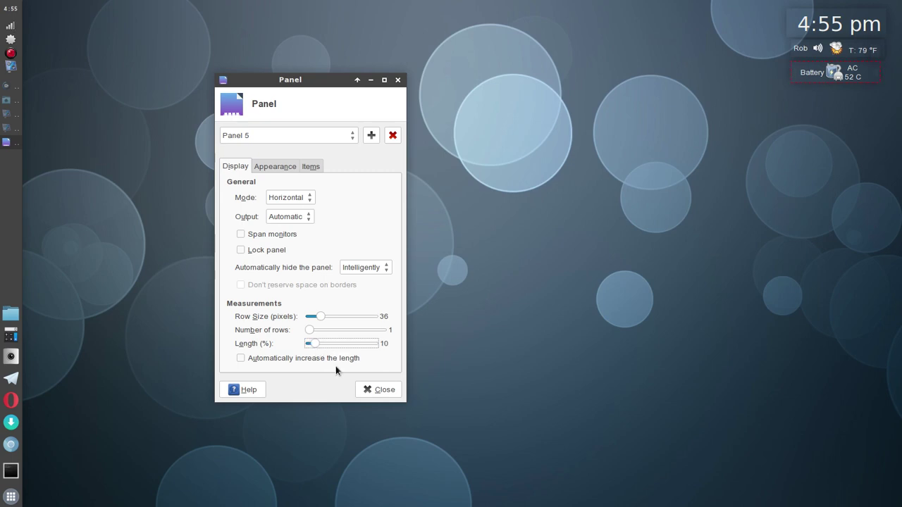
pyautogui.click(248, 251)
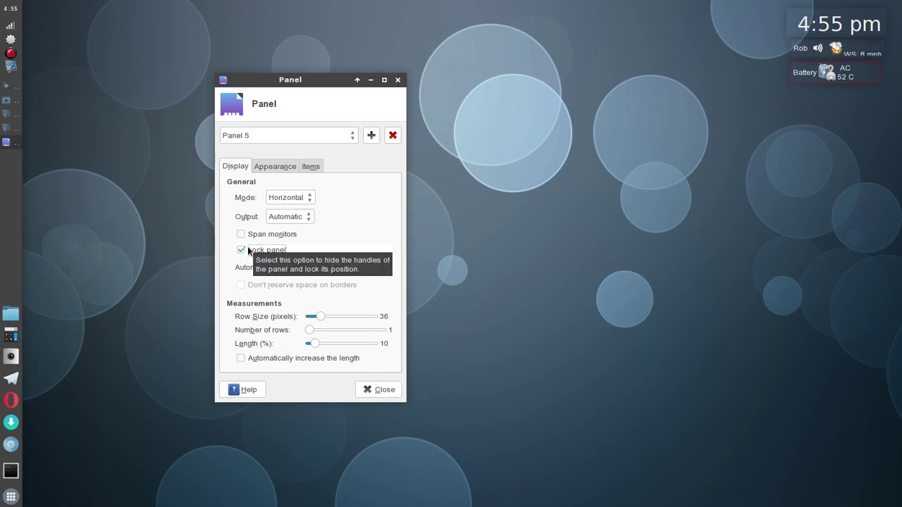
pyautogui.click(378, 390)
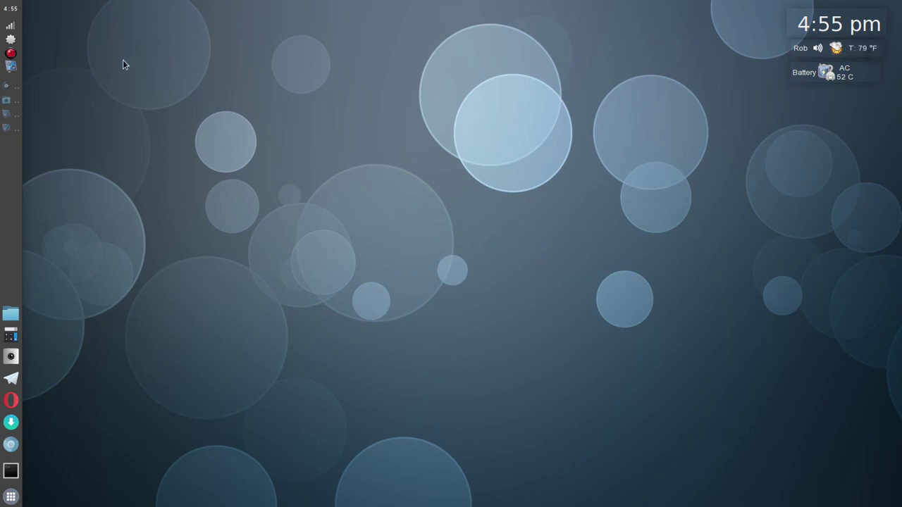
# Open the home folder in the File Manager and move, maximize and restore its window to check the desktop panels' intelligent hiding.
pyautogui.click(10, 314)
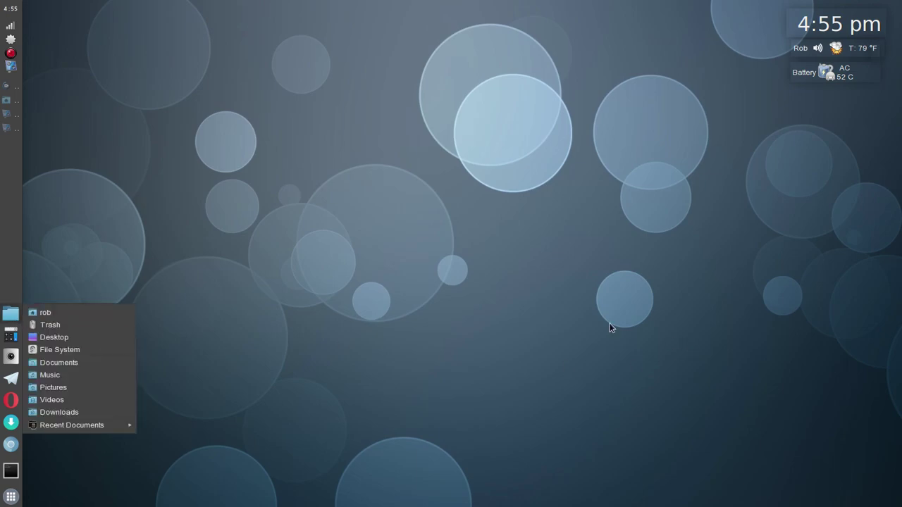
pyautogui.click(45, 314)
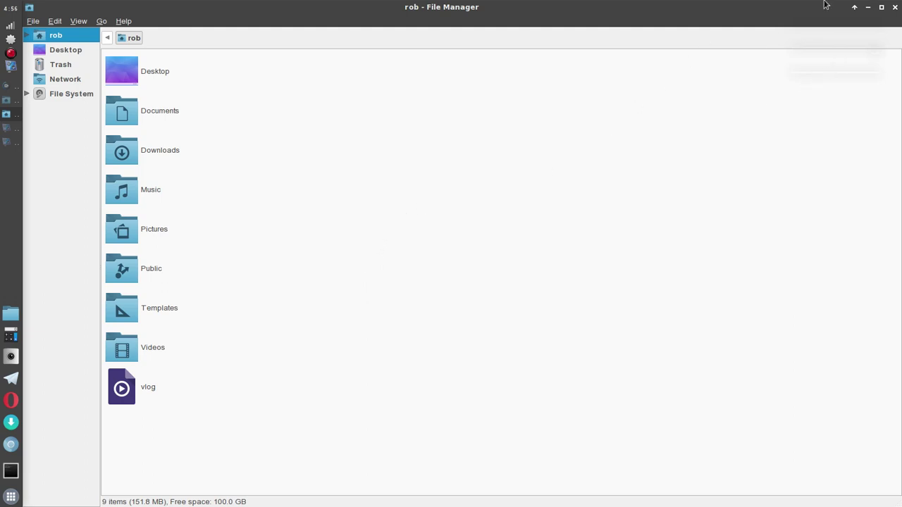
pyautogui.moveTo(687, 6); pyautogui.dragTo(680, 204)
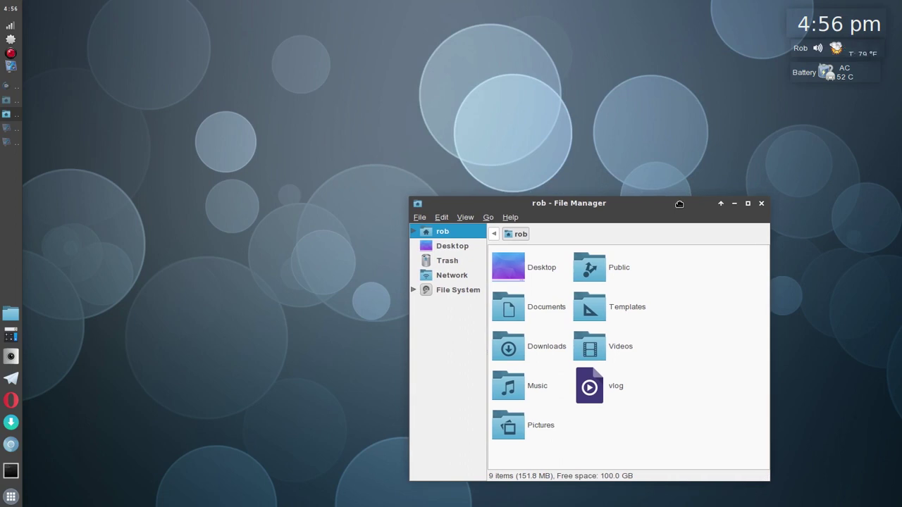
pyautogui.moveTo(679, 204); pyautogui.dragTo(641, 35)
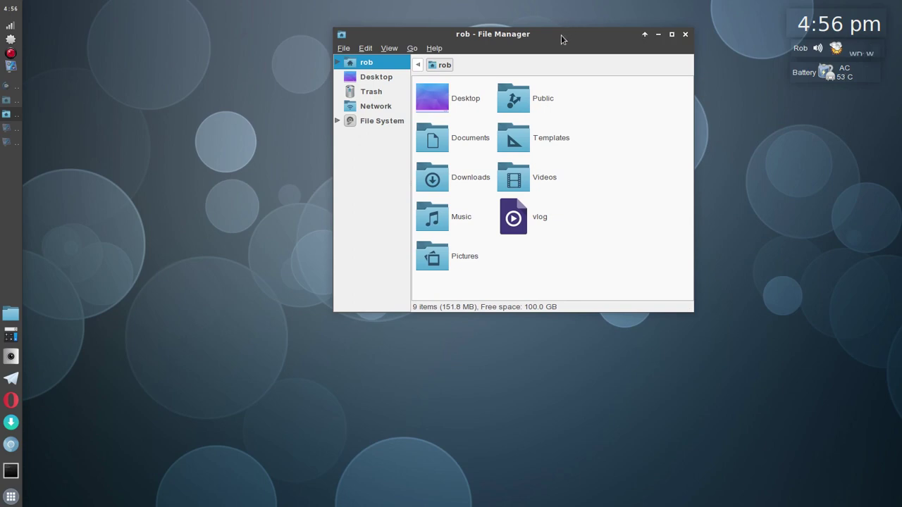
pyautogui.click(672, 33)
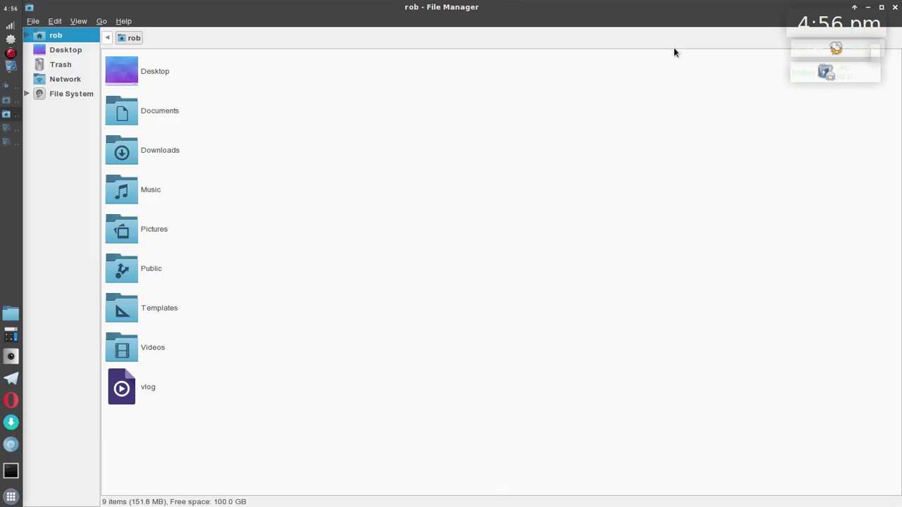
pyautogui.moveTo(644, 6); pyautogui.dragTo(652, 68)
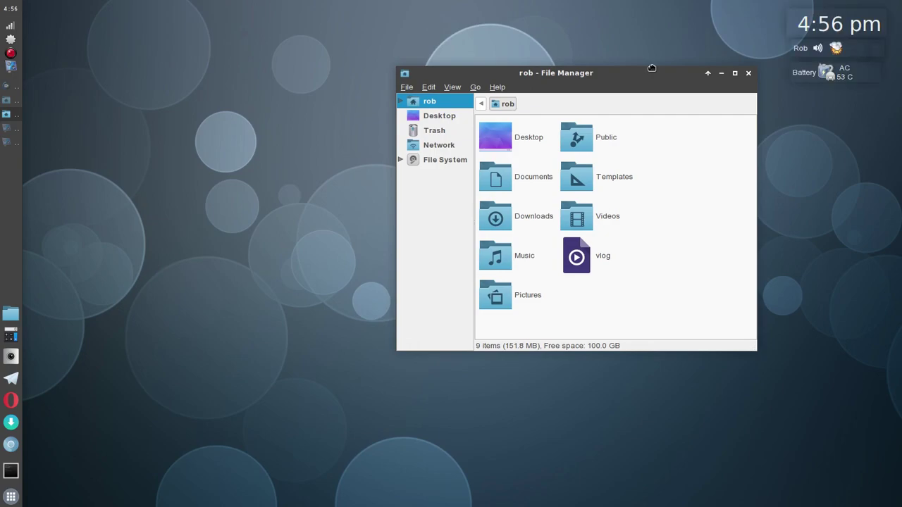
pyautogui.click(735, 73)
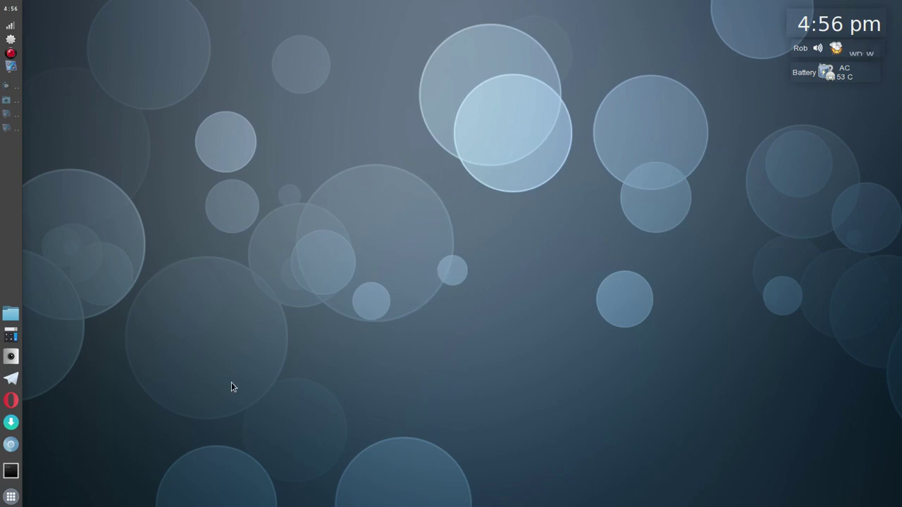
# Resize the applications menu to be taller and slightly narrower, and dismiss it.
pyautogui.click(6, 499)
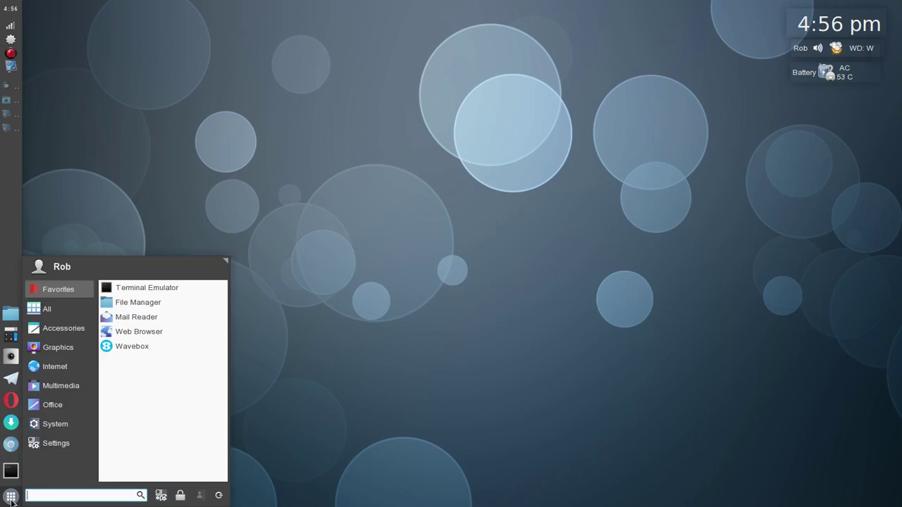
pyautogui.moveTo(225, 260); pyautogui.dragTo(261, 91)
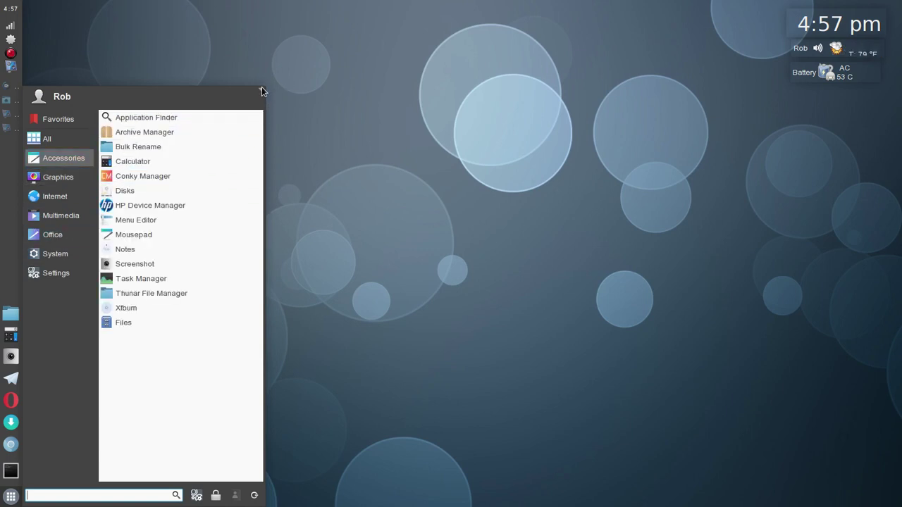
pyautogui.moveTo(261, 88); pyautogui.dragTo(208, 285)
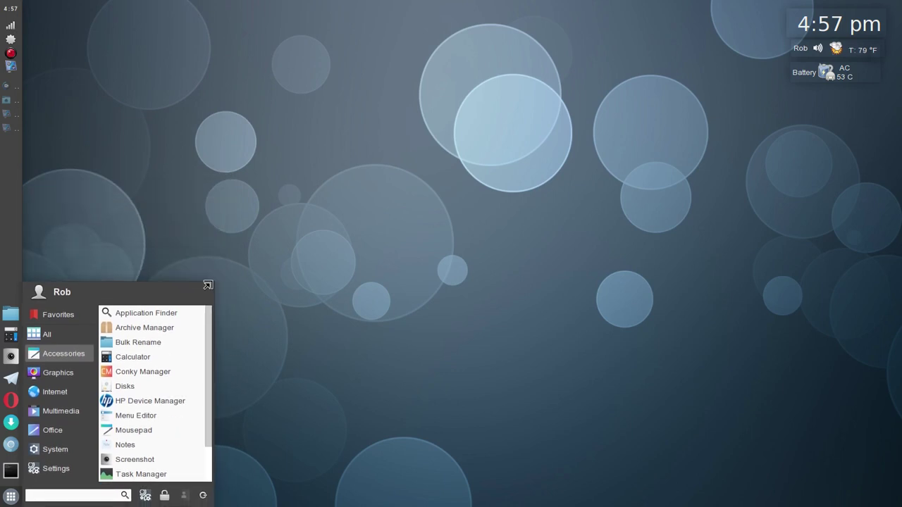
pyautogui.moveTo(208, 285); pyautogui.dragTo(206, 147)
pyautogui.click(257, 344)
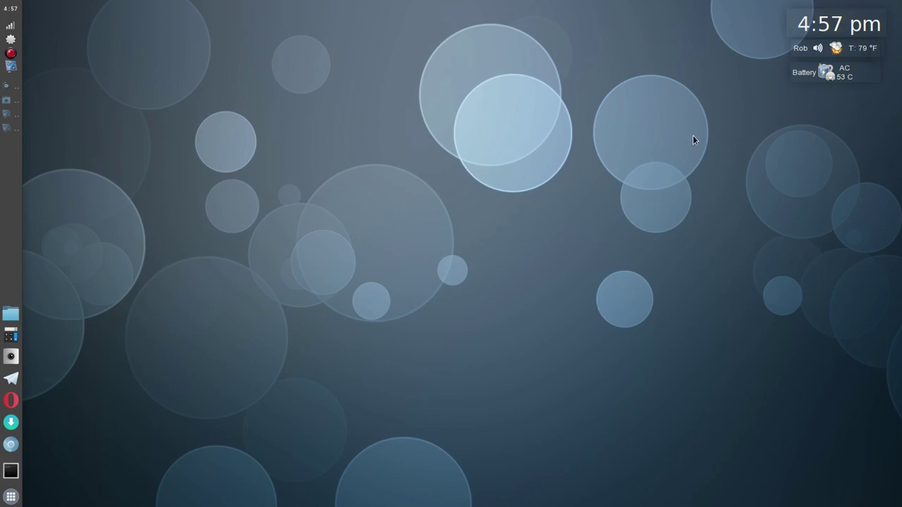
# Open the File Manager at the home folder, view its contents as icons, and restore the window to a smaller size.
pyautogui.click(11, 314)
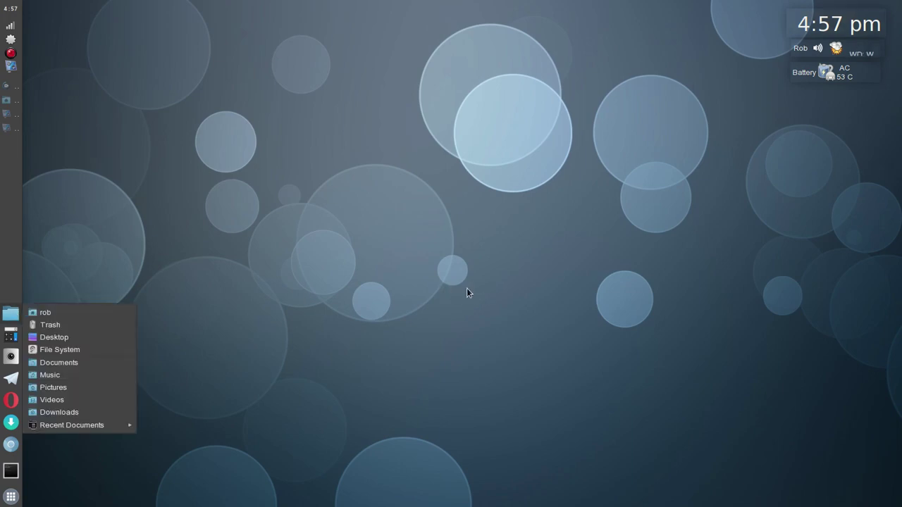
pyautogui.click(85, 374)
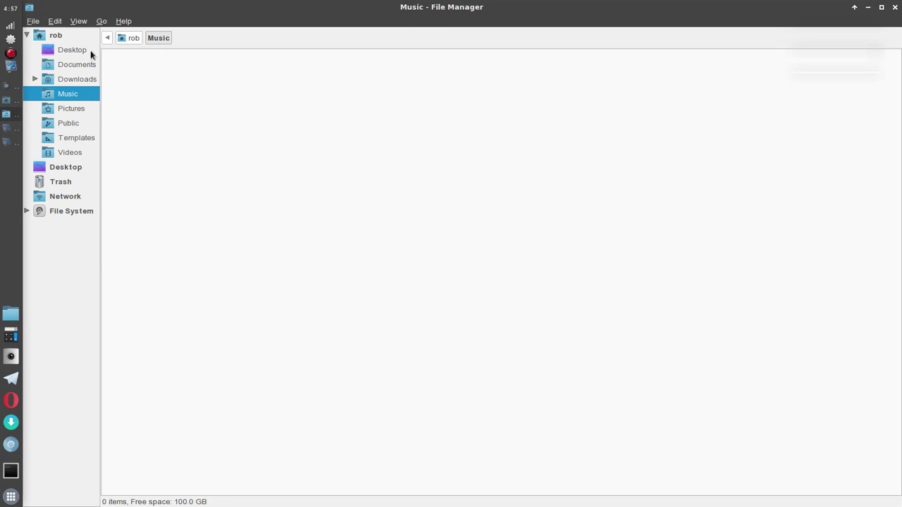
pyautogui.click(59, 37)
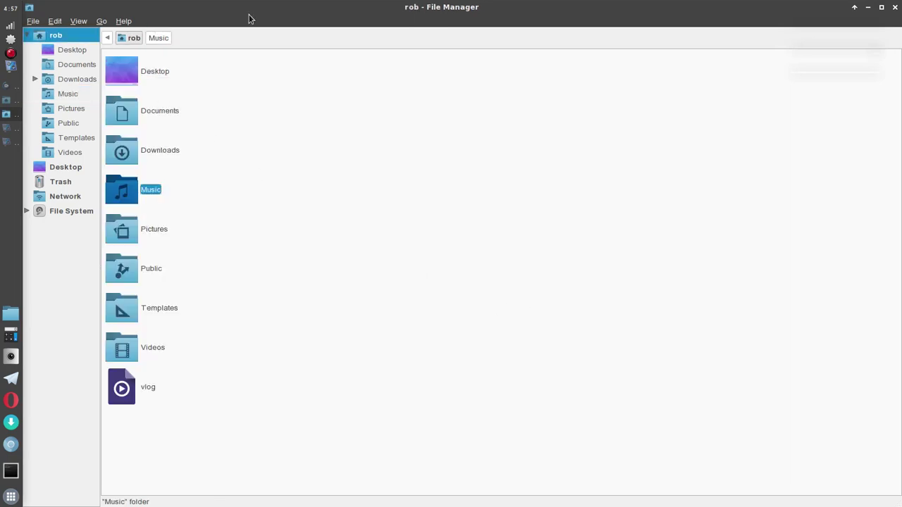
pyautogui.click(75, 23)
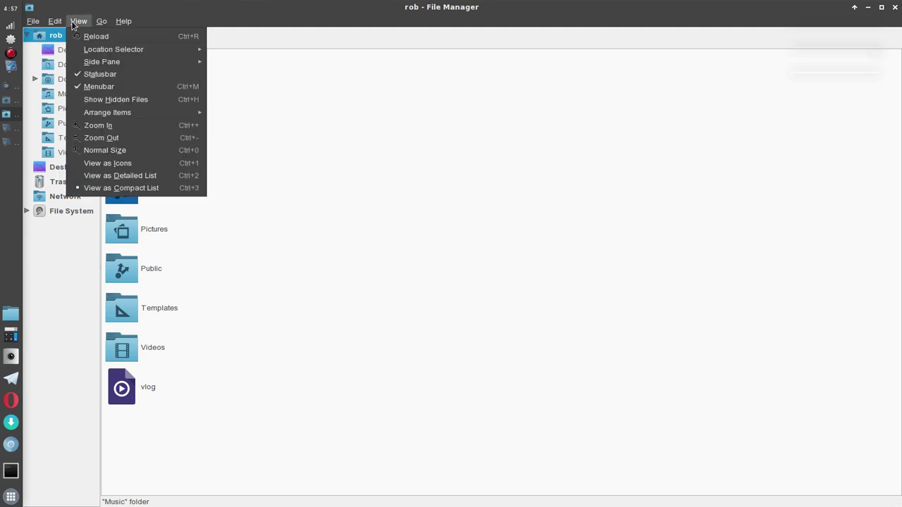
pyautogui.click(119, 164)
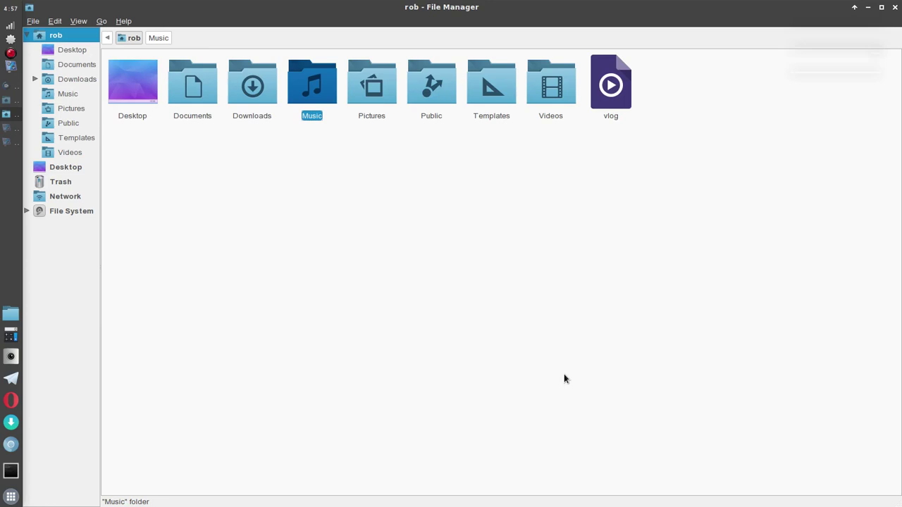
pyautogui.click(881, 7)
pyautogui.moveTo(237, 8); pyautogui.dragTo(452, 57)
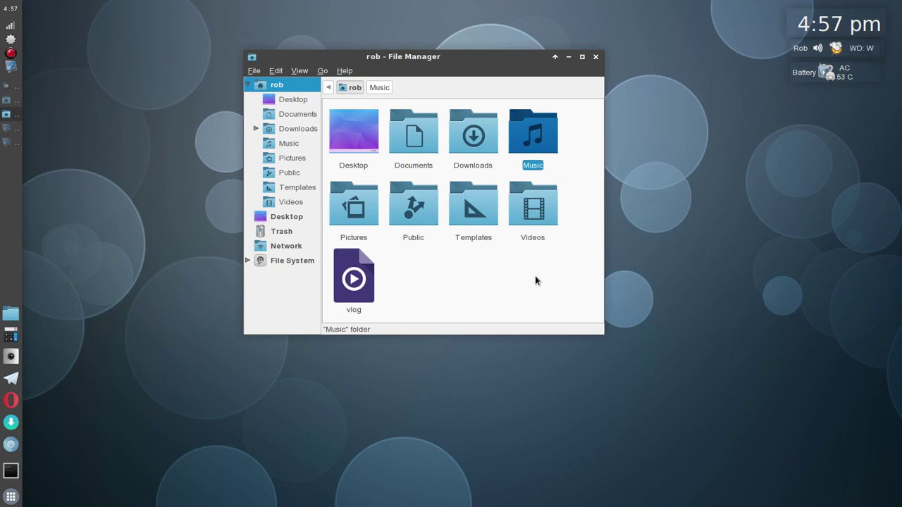
# Examine the Display, Side Pane, Behavior and Advanced settings in the File Manager Preferences, and close them.
pyautogui.click(276, 71)
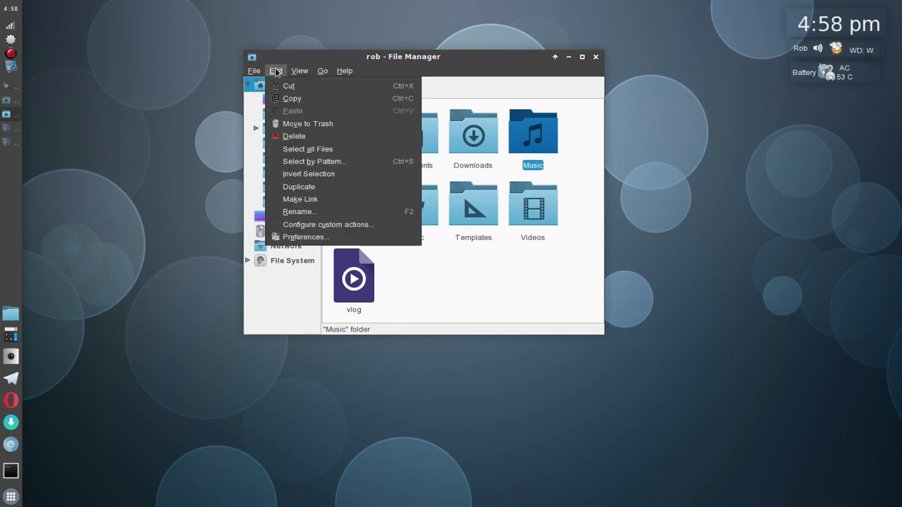
pyautogui.click(325, 236)
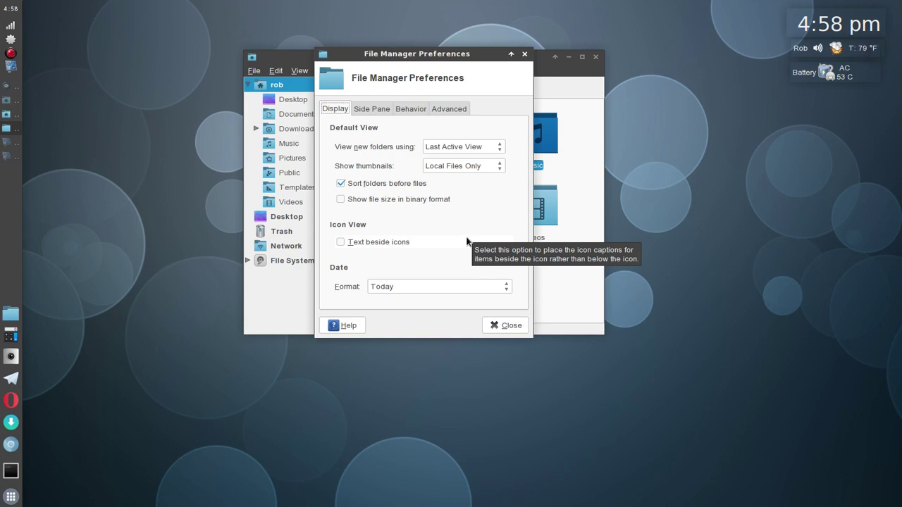
pyautogui.click(368, 111)
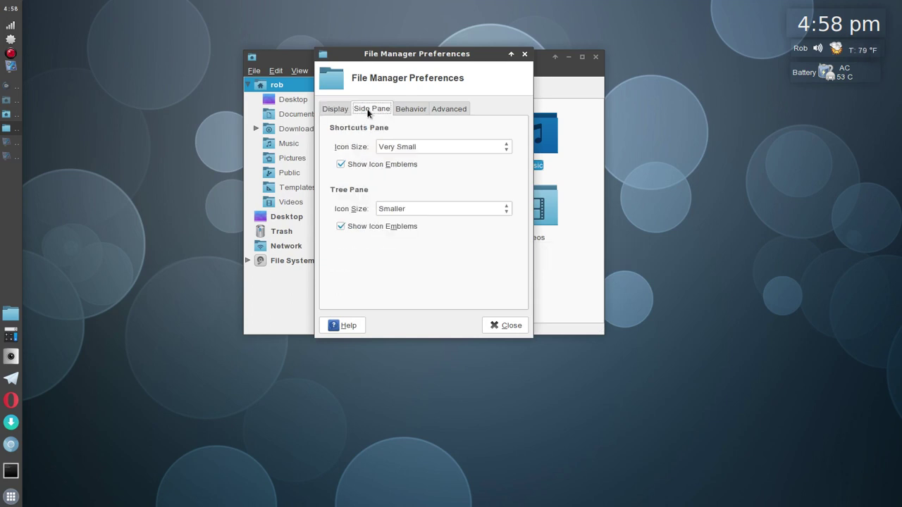
pyautogui.click(407, 109)
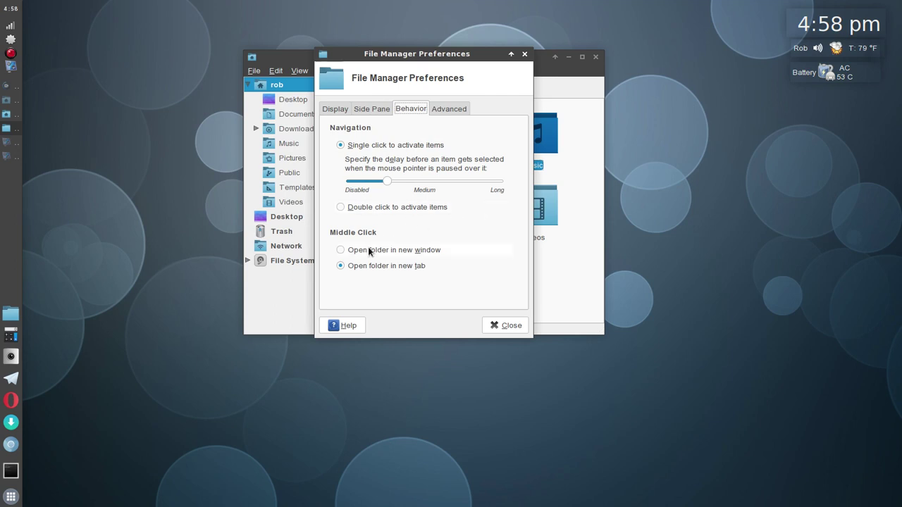
pyautogui.click(448, 111)
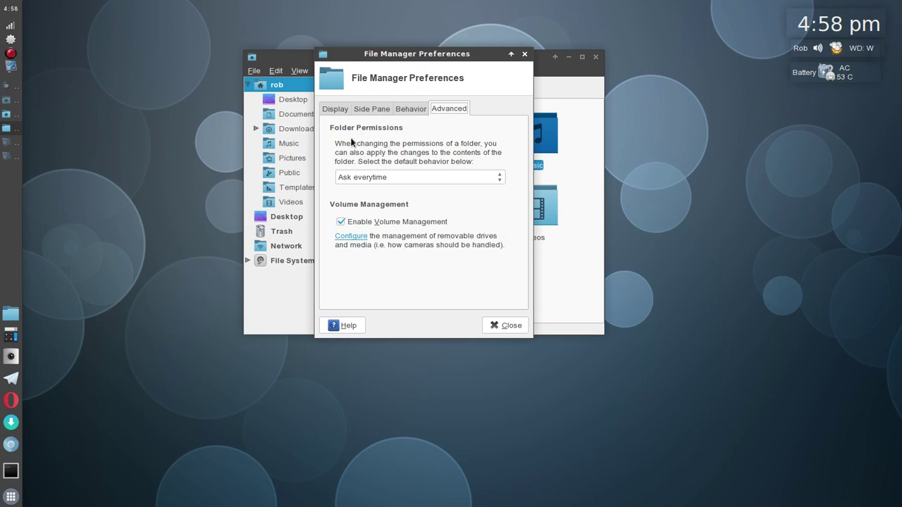
pyautogui.click(369, 113)
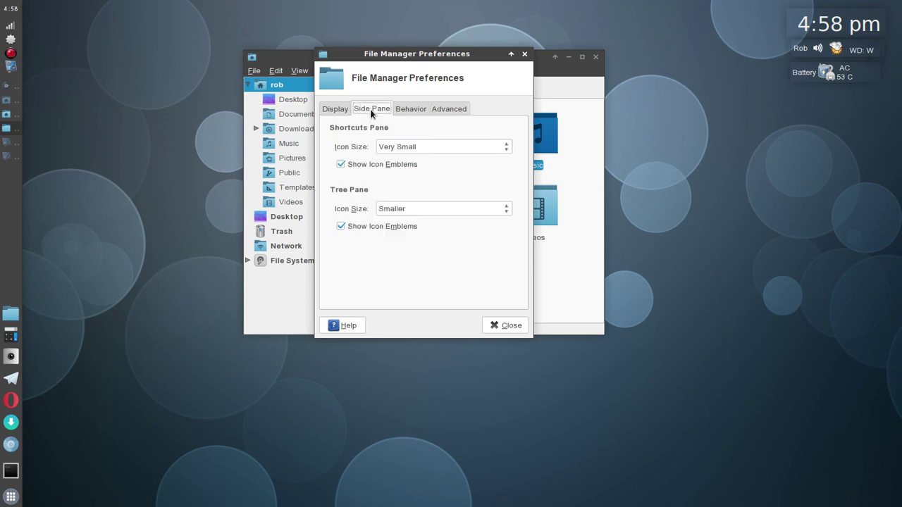
pyautogui.click(332, 107)
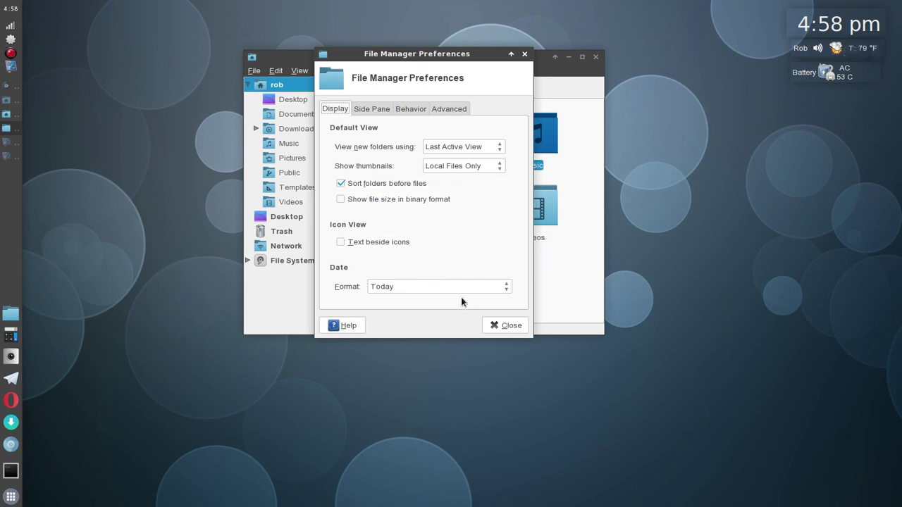
pyautogui.click(509, 325)
# Examine the context options of the Public folder, dismiss them, and maximize the File Manager window.
pyautogui.rightClick(420, 223)
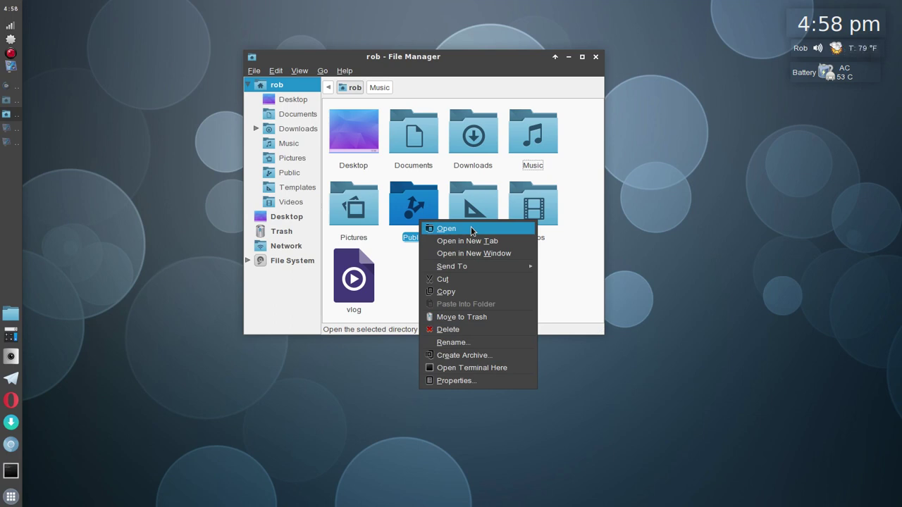
pyautogui.click(584, 59)
pyautogui.click(583, 60)
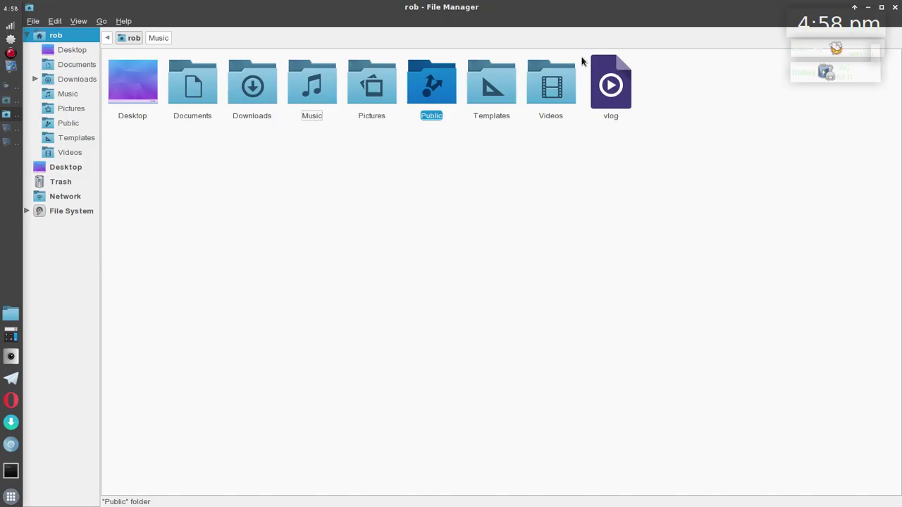
pyautogui.click(54, 21)
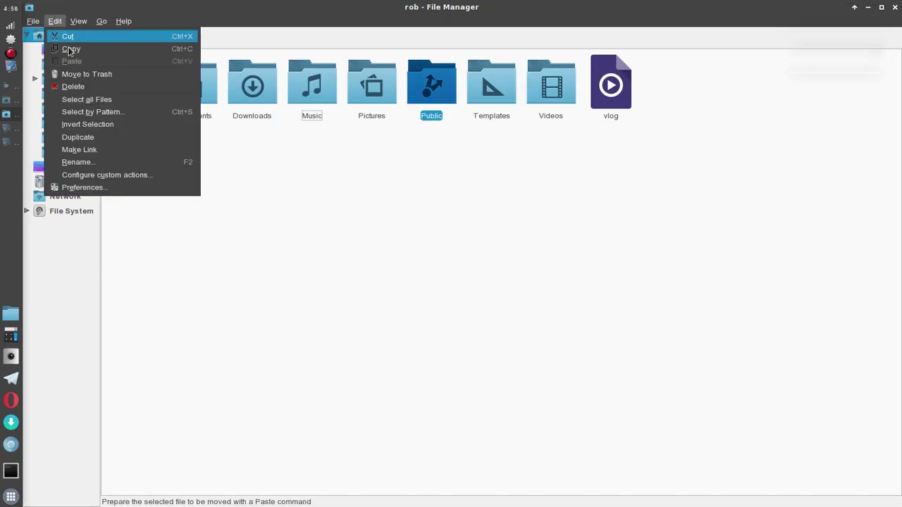
pyautogui.click(185, 187)
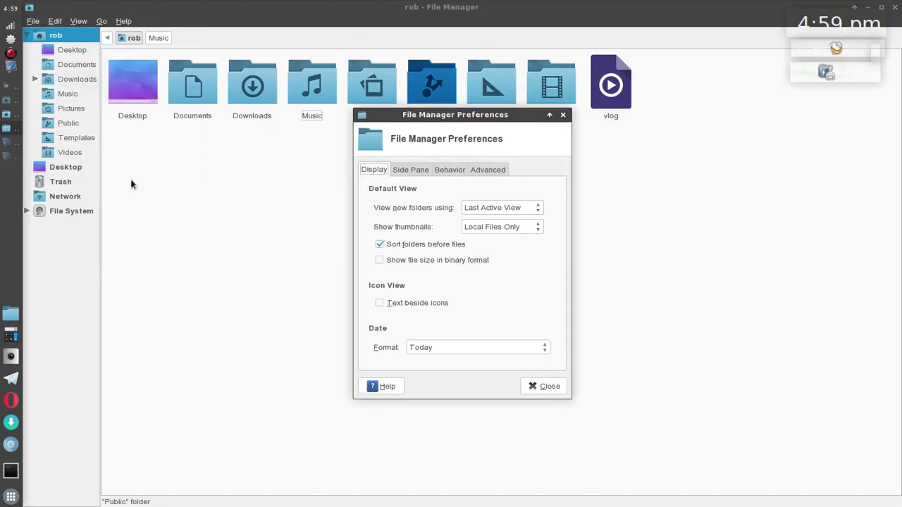
pyautogui.click(563, 117)
# Review the File Manager's custom actions configuration, dismiss it, clear the Public folder's selection, and close the File Manager.
pyautogui.click(53, 21)
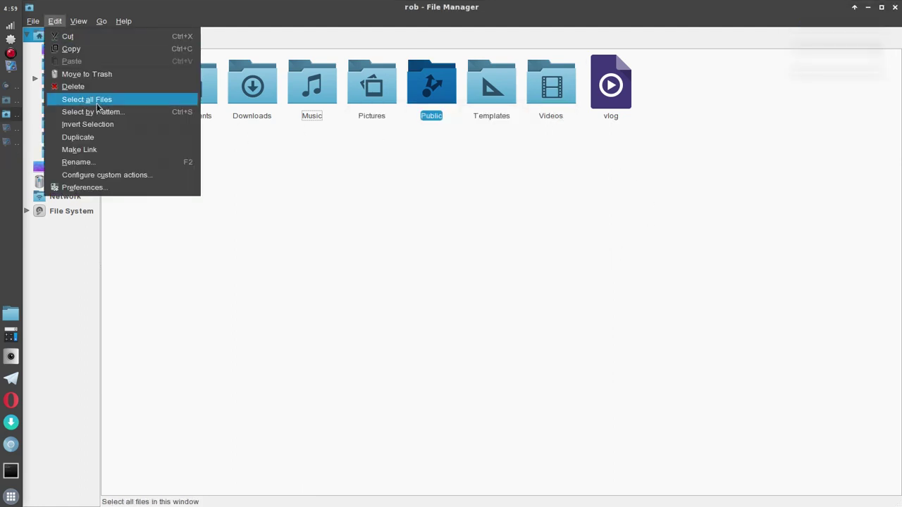
pyautogui.click(124, 175)
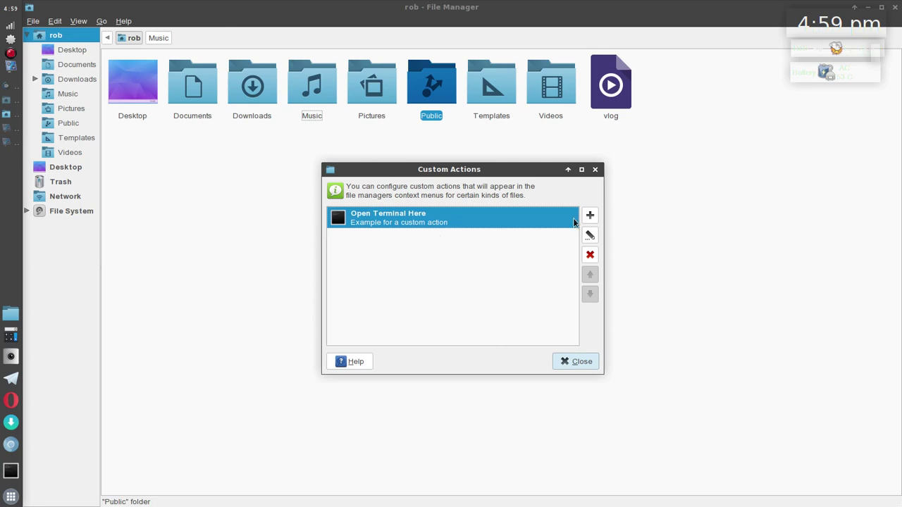
pyautogui.click(597, 171)
pyautogui.click(686, 188)
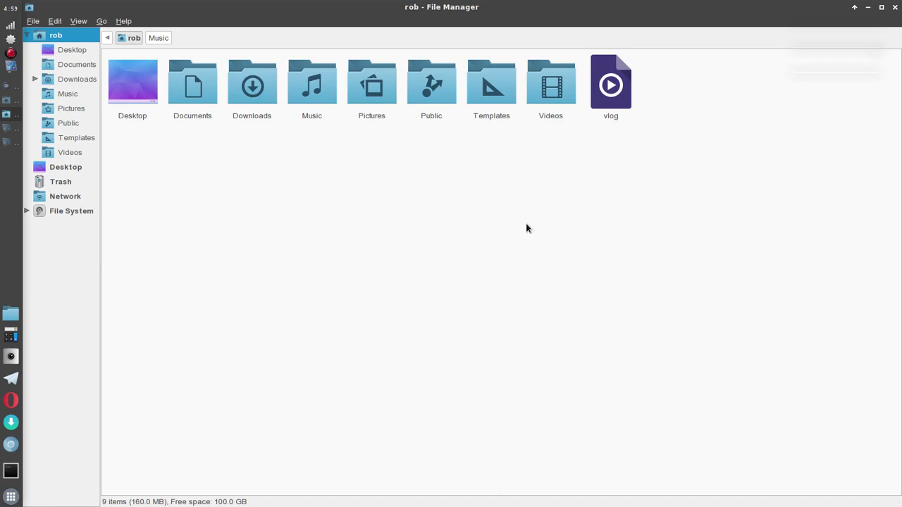
pyautogui.click(895, 7)
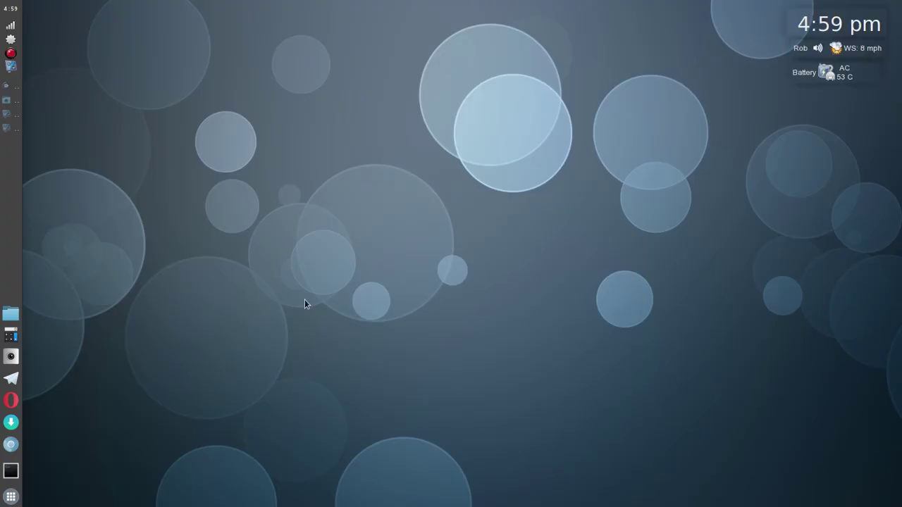
# Open and dismiss the applications menu, and bring the minimized vokoscreen webcam window back onto the desktop.
pyautogui.click(11, 497)
pyautogui.click(12, 498)
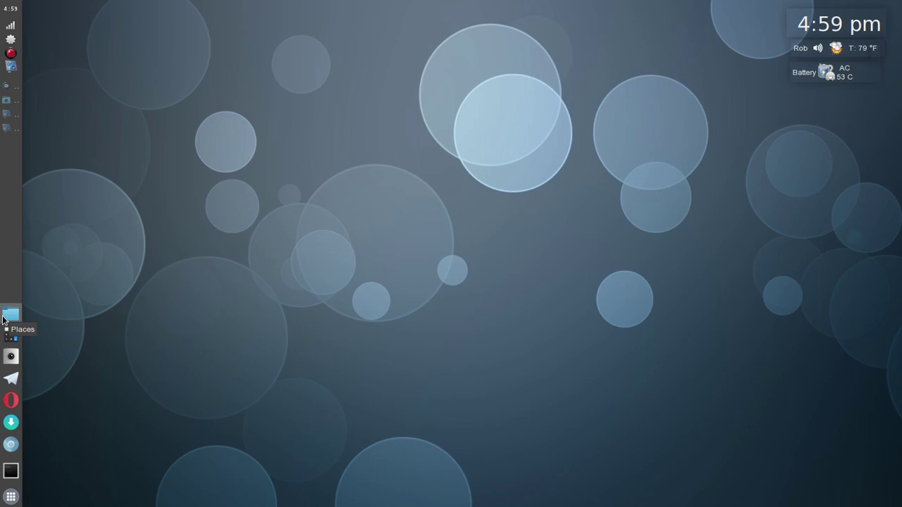
pyautogui.click(7, 128)
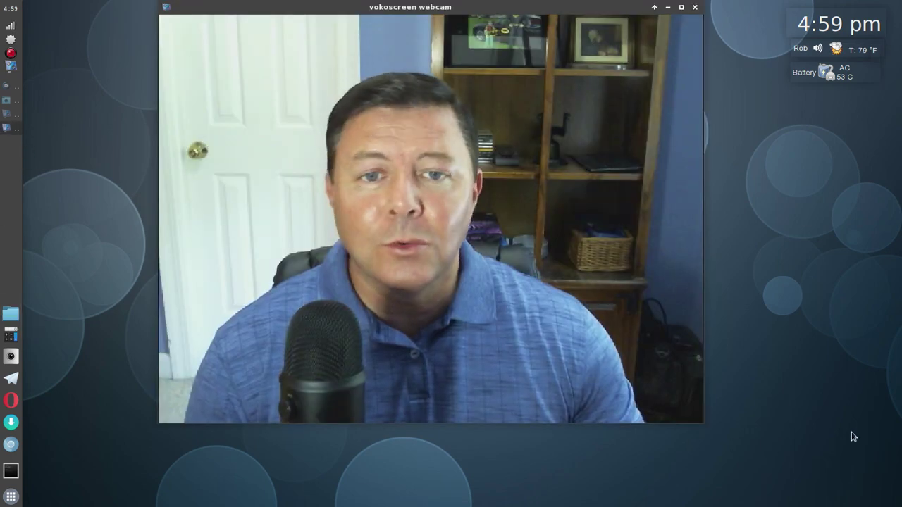